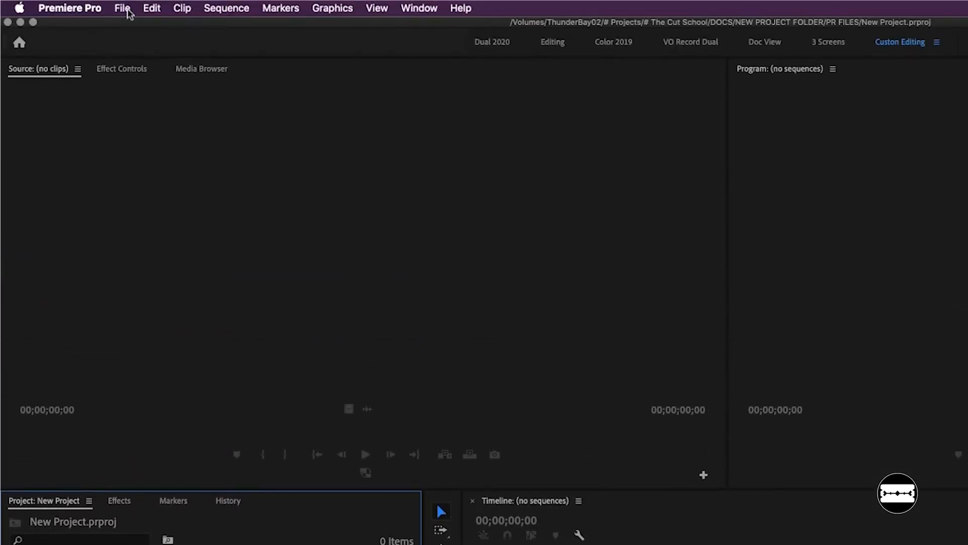
{"action": "left_click", "coordinate": [122, 8]}
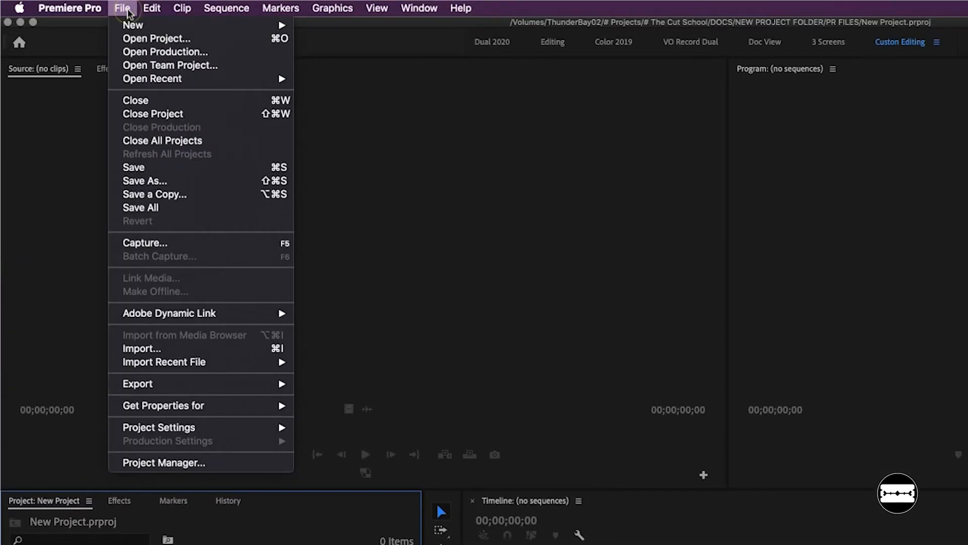
{"action": "left_click", "coordinate": [184, 349]}
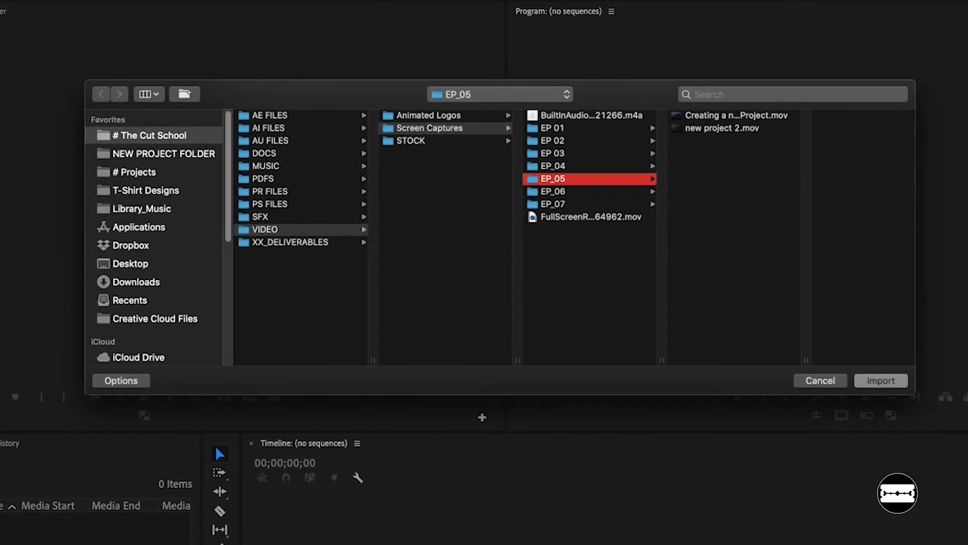
{"action": "left_click", "coordinate": [816, 380]}
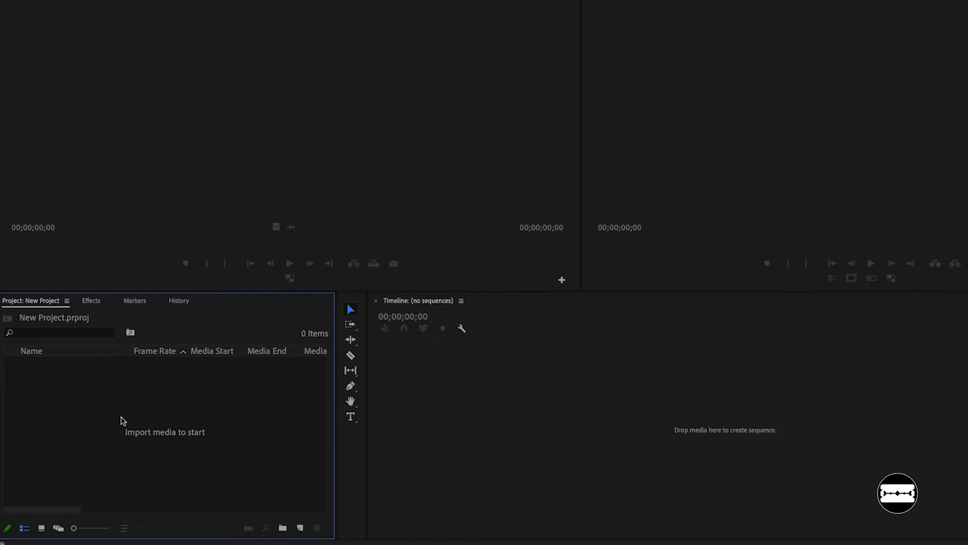
{"action": "double_click", "coordinate": [105, 460]}
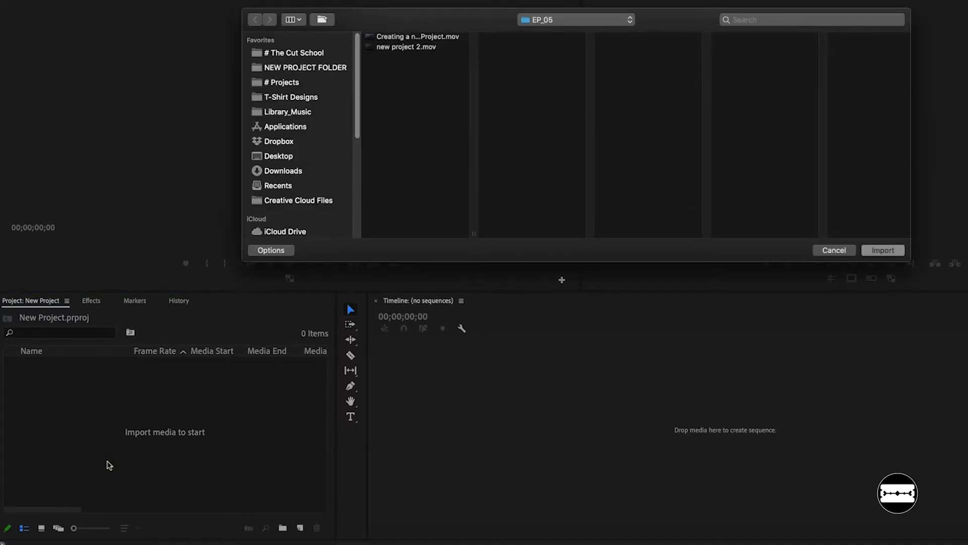
{"action": "left_click", "coordinate": [834, 252]}
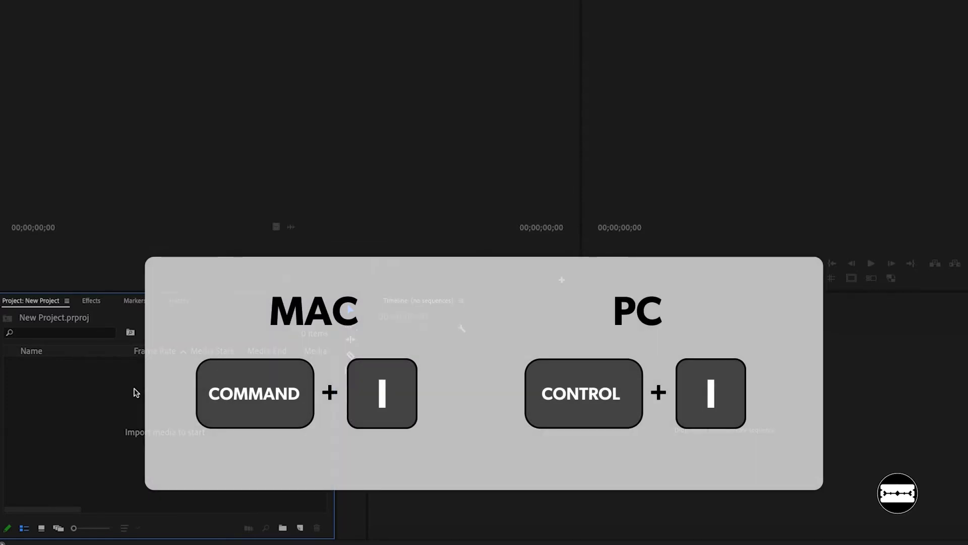
- Import the whole CARD 01 folder from the VIDEO folder of NEW PROJECT FOLDER into the project
{"action": "key", "text": "super+i"}
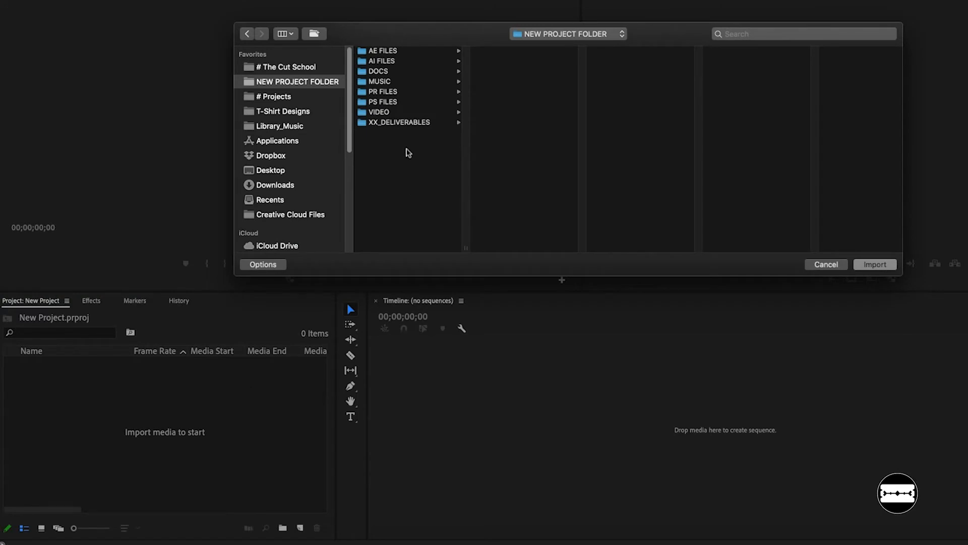
{"action": "left_click", "coordinate": [398, 113]}
{"action": "left_click", "coordinate": [508, 51]}
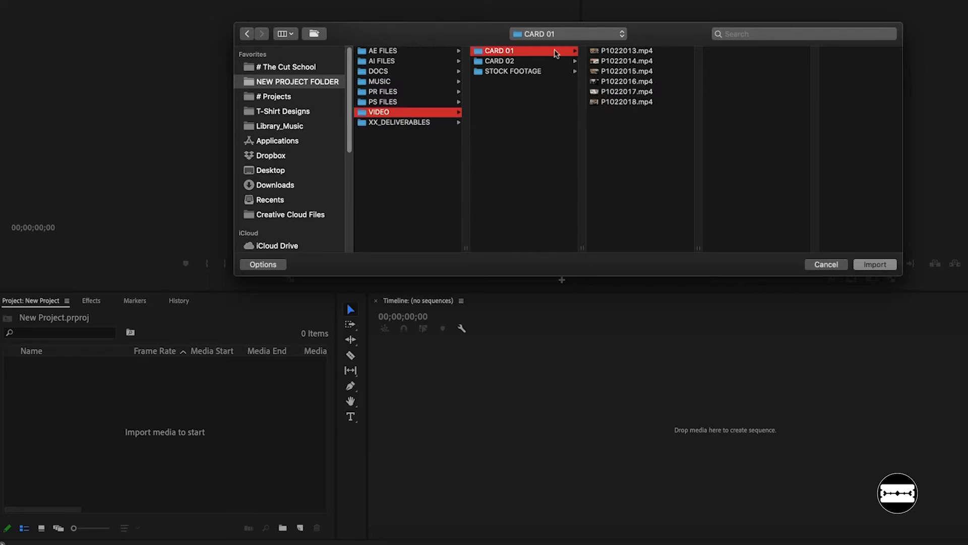
{"action": "left_click", "coordinate": [614, 52]}
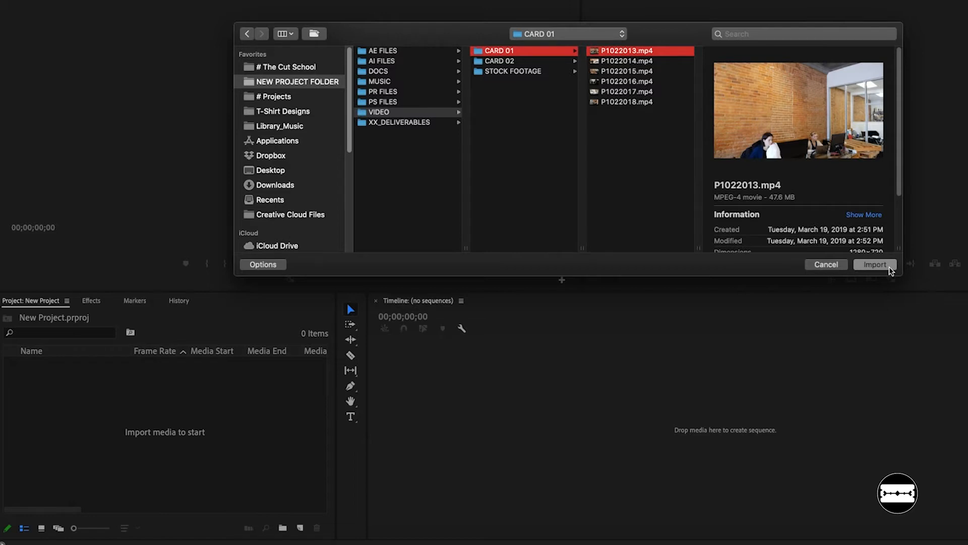
{"action": "left_click", "coordinate": [540, 130]}
{"action": "left_click", "coordinate": [501, 52]}
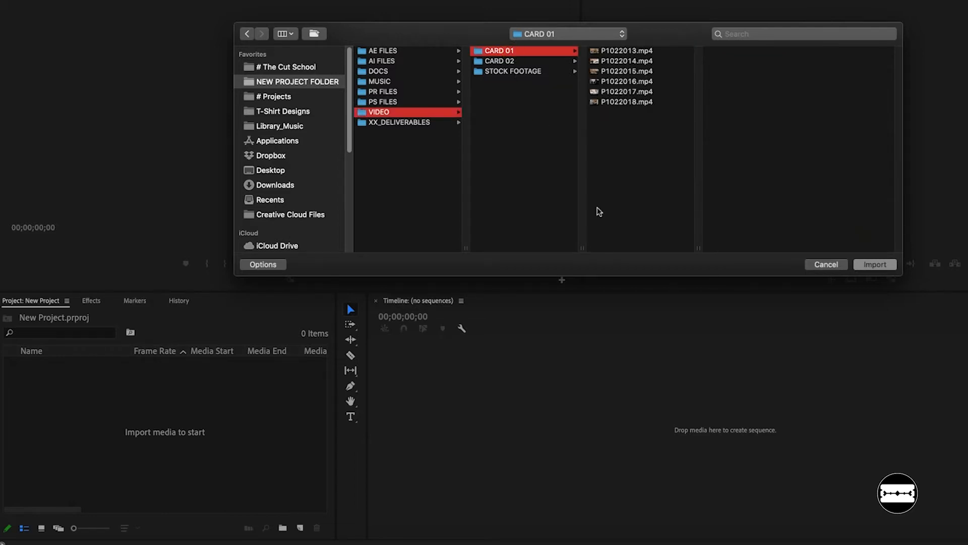
{"action": "left_click", "coordinate": [873, 265]}
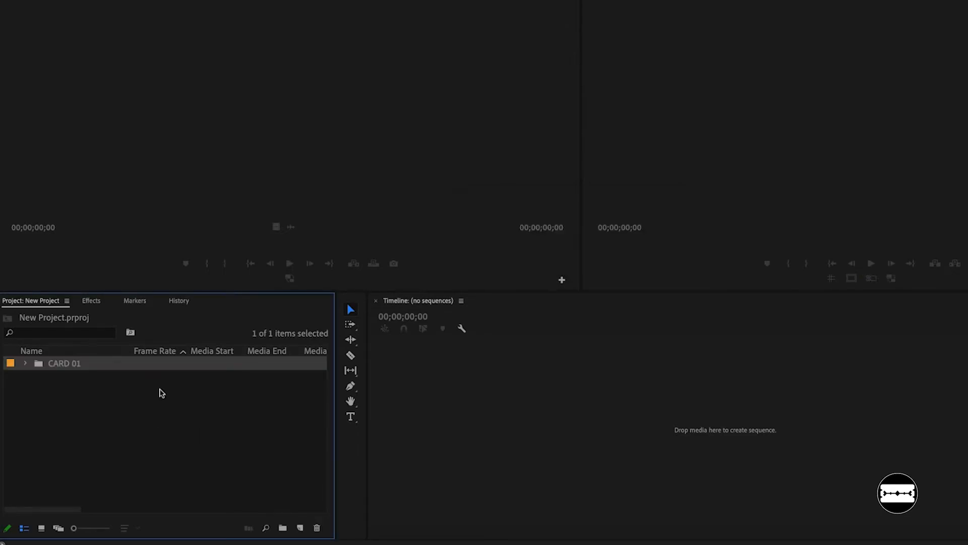
- Expand the CARD 01 bin to list its clips and maximize the Project panel
{"action": "left_click", "coordinate": [149, 392]}
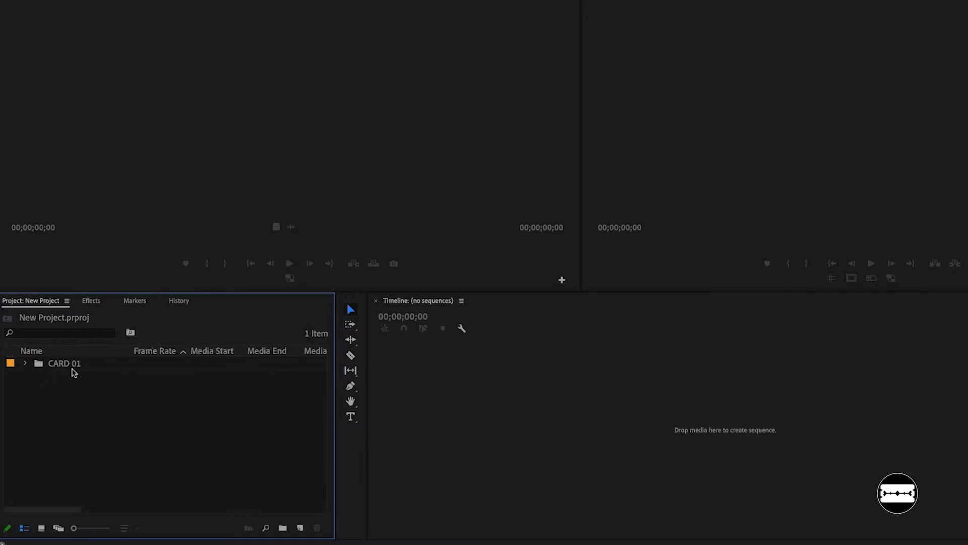
{"action": "left_click", "coordinate": [24, 364]}
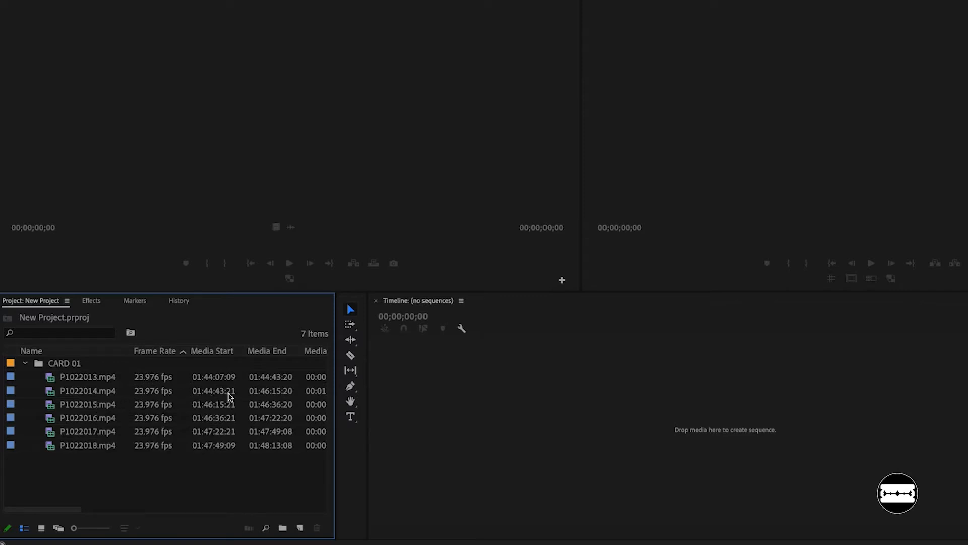
{"action": "left_click", "coordinate": [51, 509]}
{"action": "mouse_move", "coordinate": [51, 510]}
{"action": "left_mouse_down"}
{"action": "mouse_move", "coordinate": [302, 526]}
{"action": "mouse_move", "coordinate": [39, 520]}
{"action": "left_mouse_up"}
{"action": "key", "text": "grave"}
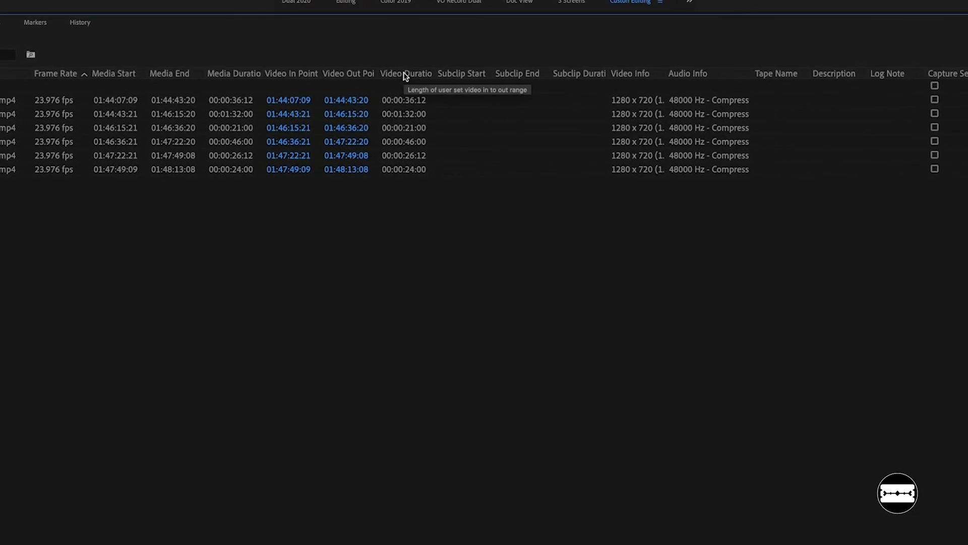
- In the project's metadata display settings, disable Media Start, Media End, Video In Point, Video Out Point and Video Duration
{"action": "right_click", "coordinate": [405, 75]}
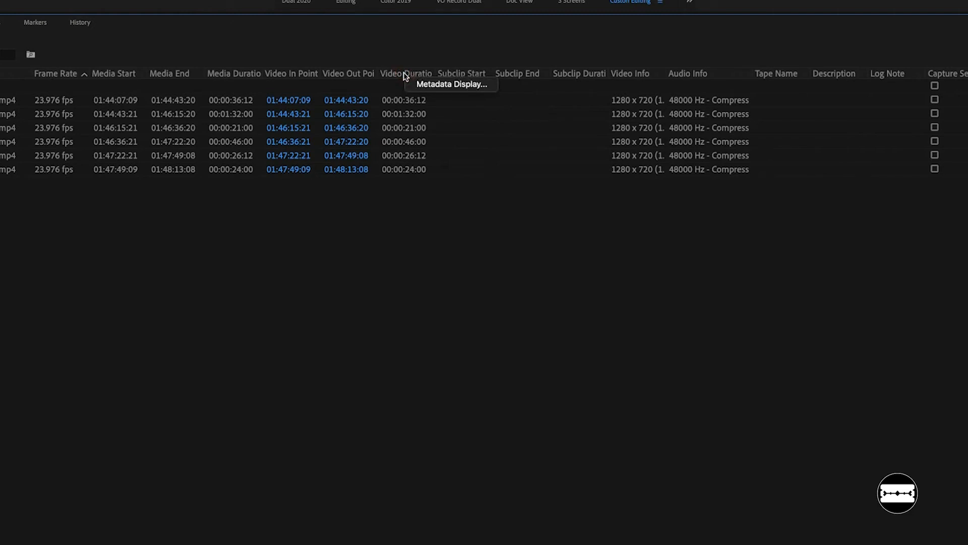
{"action": "left_click", "coordinate": [426, 85]}
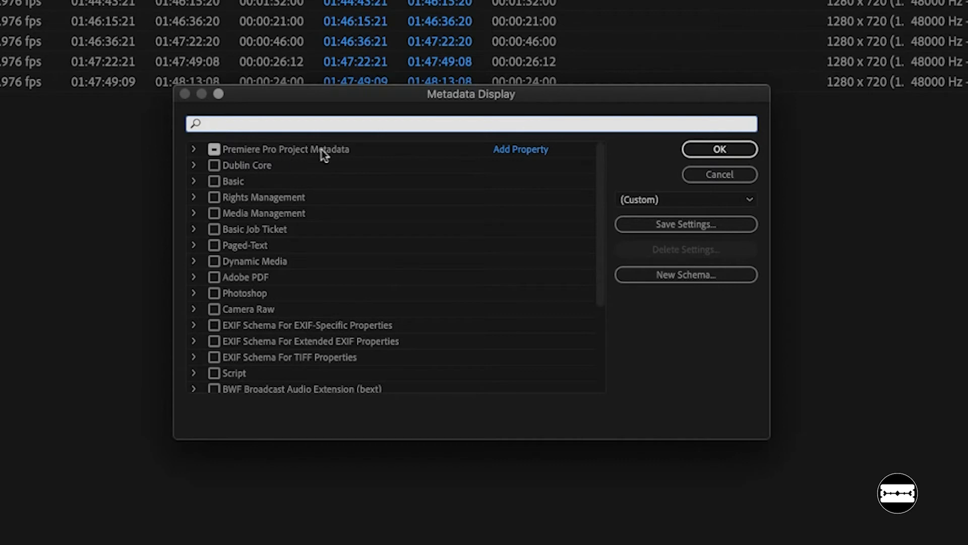
{"action": "left_click", "coordinate": [194, 151]}
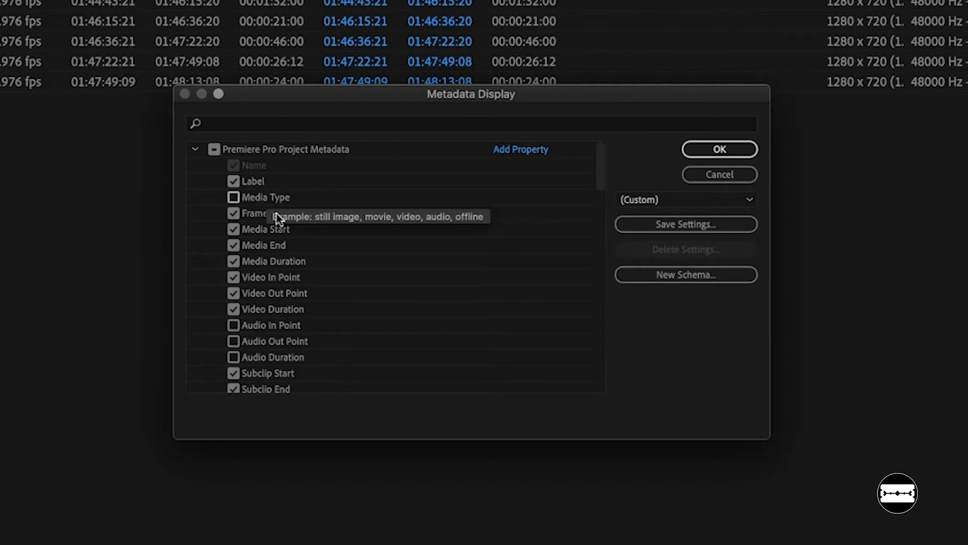
{"action": "left_click", "coordinate": [233, 231]}
{"action": "left_click", "coordinate": [234, 246]}
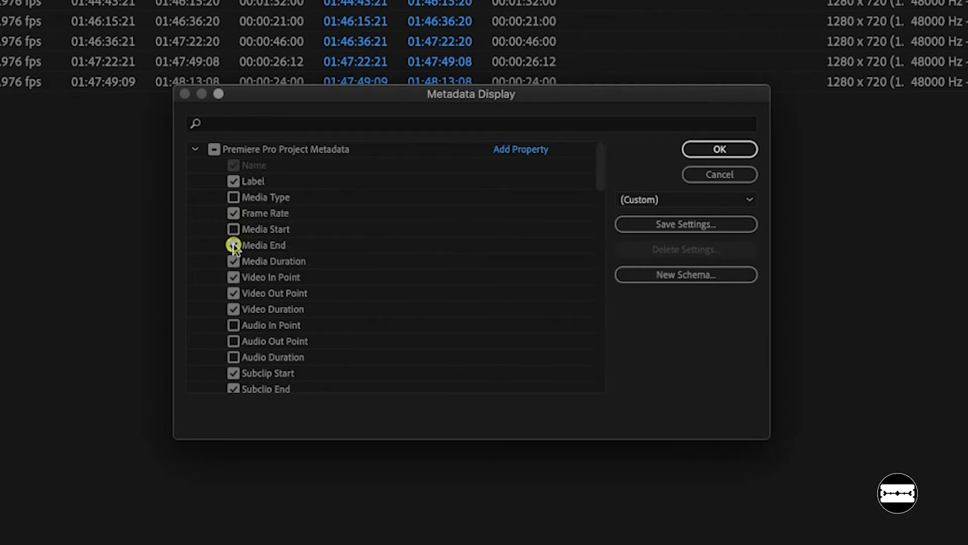
{"action": "left_click", "coordinate": [234, 278]}
{"action": "left_click", "coordinate": [233, 294]}
{"action": "left_click", "coordinate": [233, 310]}
- Disable the Subclip Start, Subclip End, Subclip Duration, Tape Name, Description and Log Note metadata columns
{"action": "scroll", "coordinate": [195, 307], "scroll_direction": "down", "scroll_amount": 5}
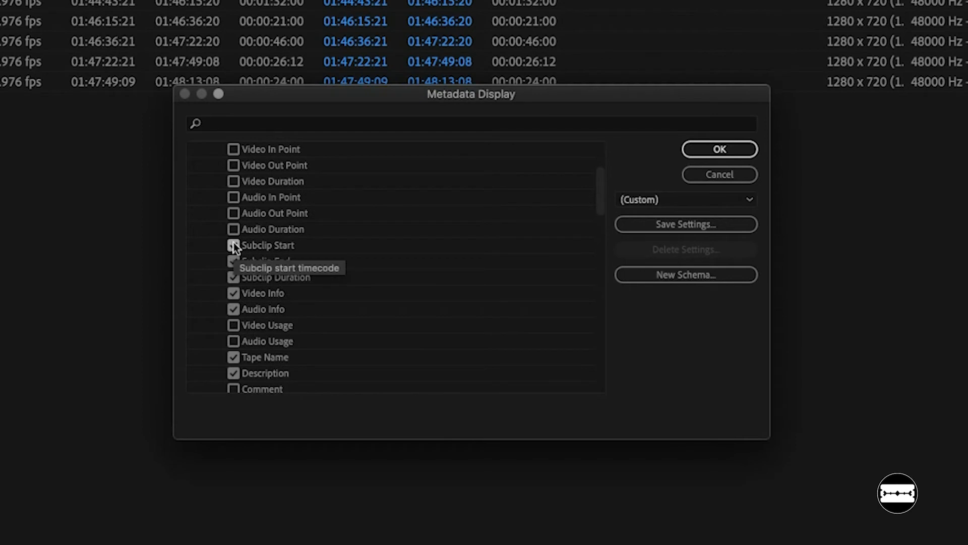
{"action": "left_click", "coordinate": [233, 245]}
{"action": "left_click", "coordinate": [232, 261]}
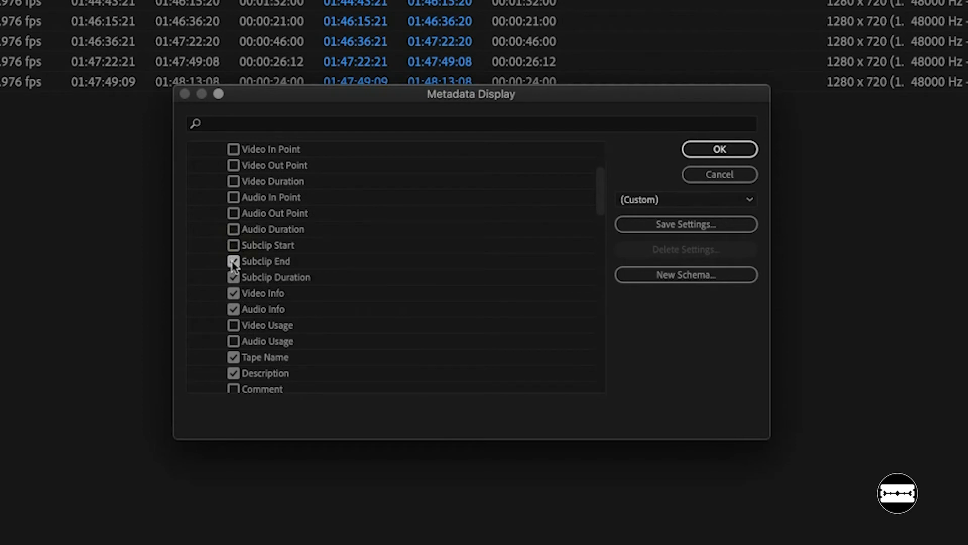
{"action": "left_click", "coordinate": [232, 278]}
{"action": "scroll", "coordinate": [277, 309], "scroll_direction": "down", "scroll_amount": 3}
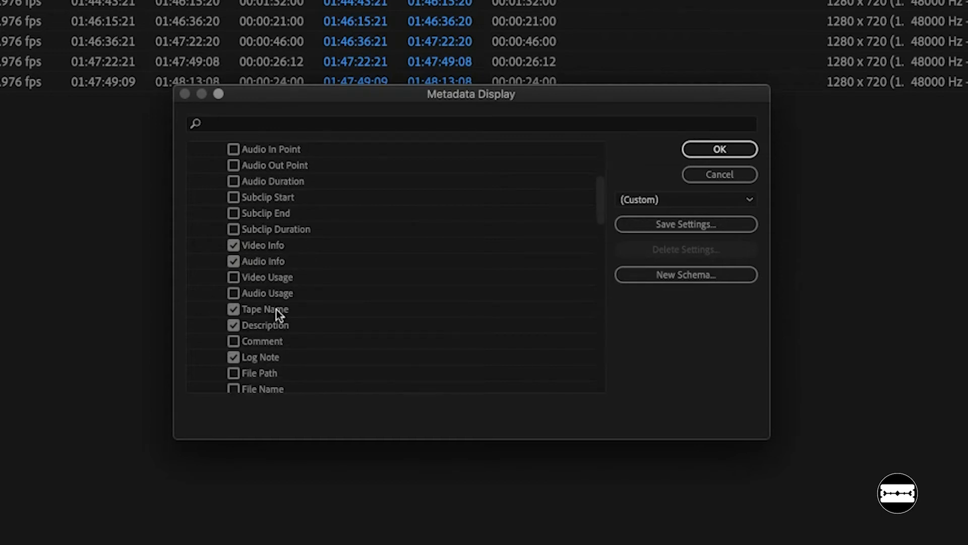
{"action": "scroll", "coordinate": [276, 310], "scroll_direction": "down", "scroll_amount": 2}
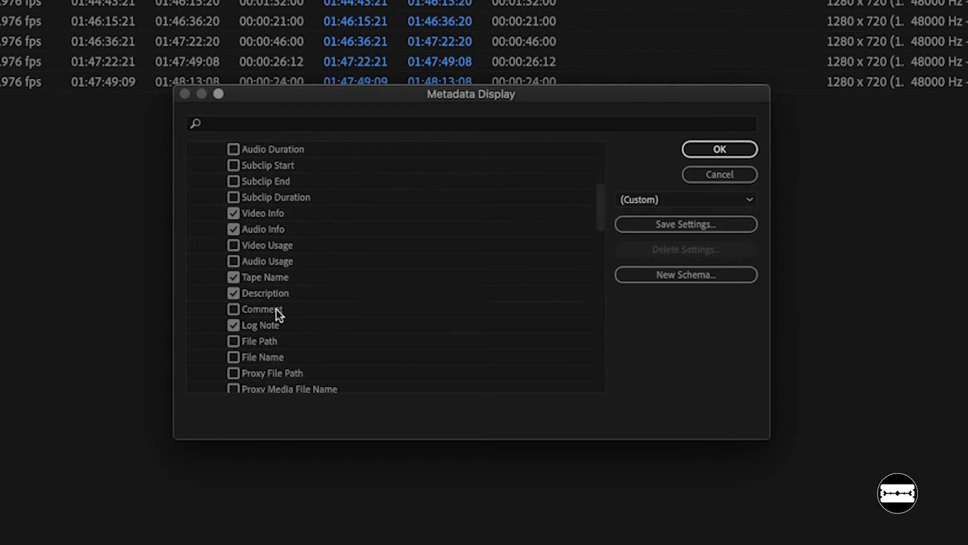
{"action": "left_click", "coordinate": [233, 277]}
{"action": "left_click", "coordinate": [233, 325]}
- Disable the Capture Settings, Status, Scene, Shot, Good and Hide metadata columns
{"action": "scroll", "coordinate": [292, 328], "scroll_direction": "down", "scroll_amount": 6}
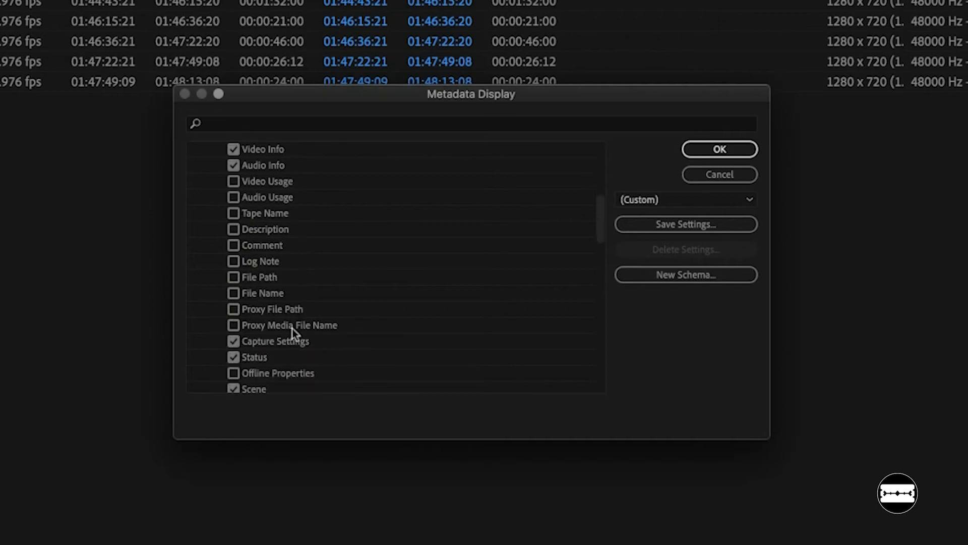
{"action": "scroll", "coordinate": [293, 328], "scroll_direction": "down", "scroll_amount": 6}
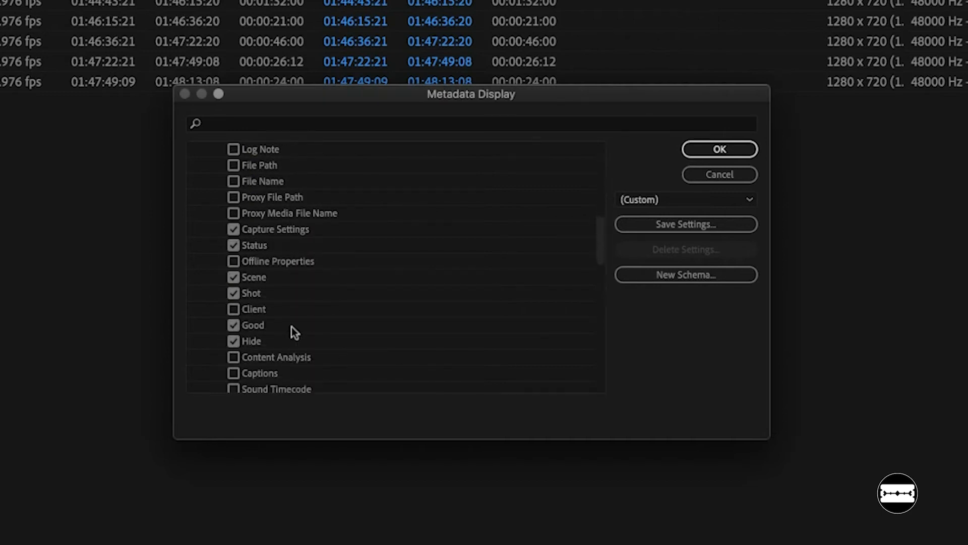
{"action": "left_click", "coordinate": [233, 214]}
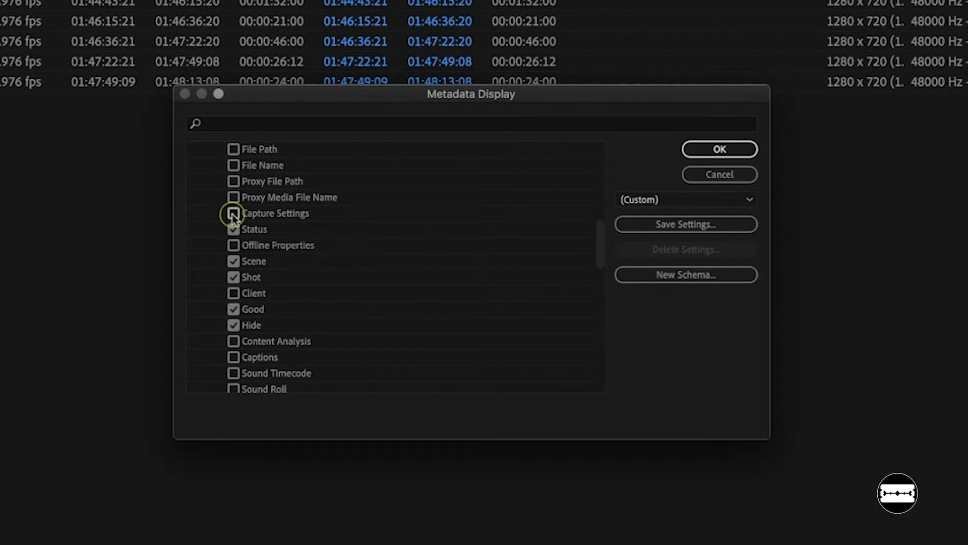
{"action": "left_click", "coordinate": [239, 261]}
{"action": "left_click", "coordinate": [234, 277]}
{"action": "left_click", "coordinate": [233, 309]}
{"action": "left_click", "coordinate": [235, 328]}
- Enable the Proxy column in the Premiere Pro Project Metadata list
{"action": "scroll", "coordinate": [328, 357], "scroll_direction": "down", "scroll_amount": 5}
{"action": "scroll", "coordinate": [328, 358], "scroll_direction": "down", "scroll_amount": 12}
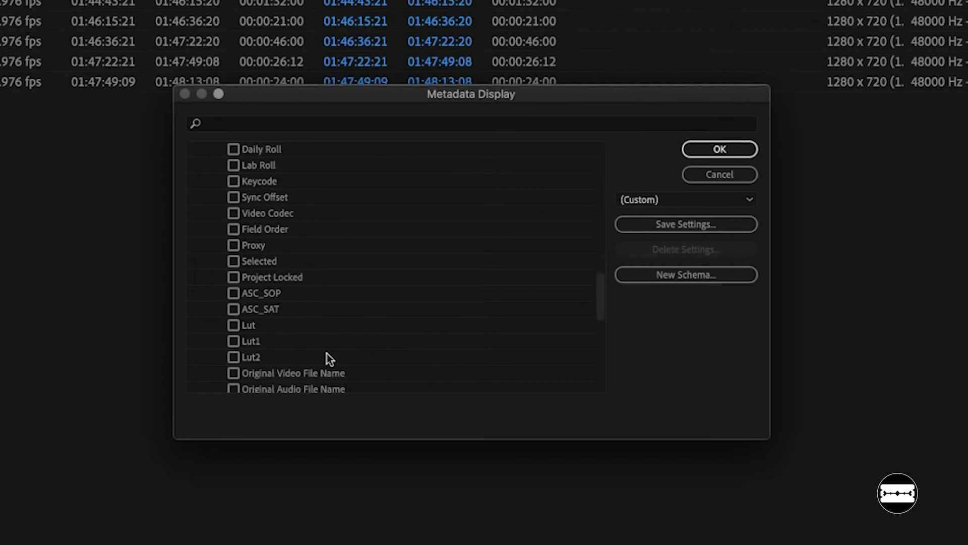
{"action": "scroll", "coordinate": [328, 357], "scroll_direction": "down", "scroll_amount": 1}
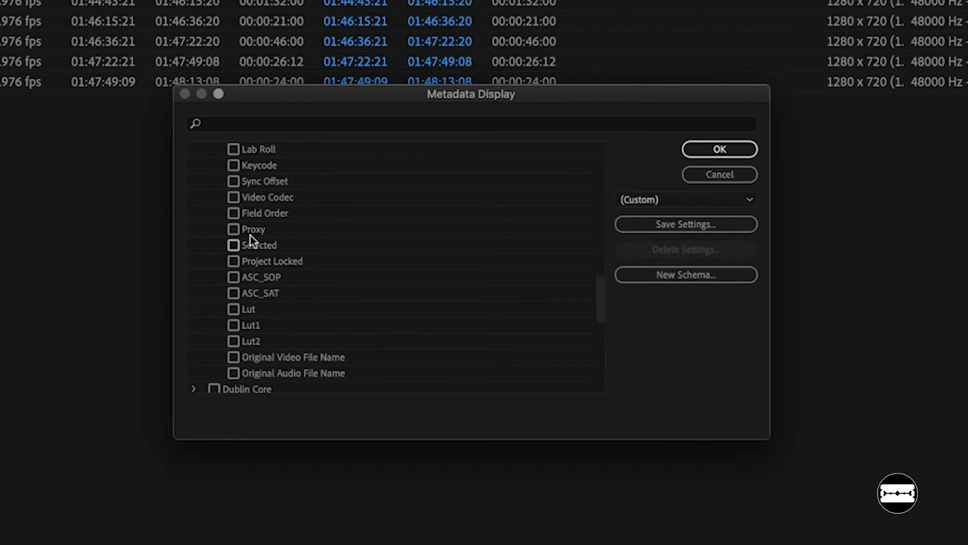
{"action": "left_click", "coordinate": [234, 230]}
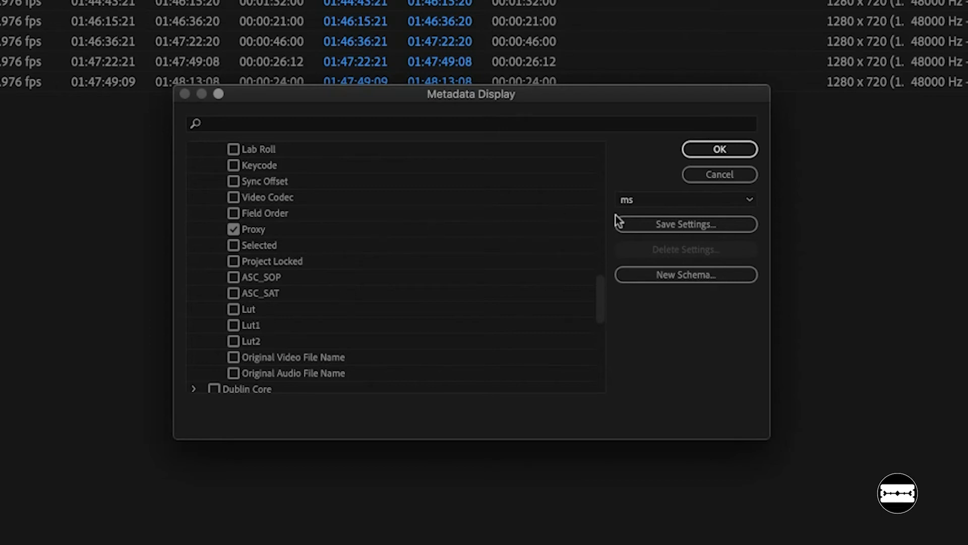
- Save the current metadata display settings as a preset named "Custom Columns"
{"action": "left_click", "coordinate": [648, 226]}
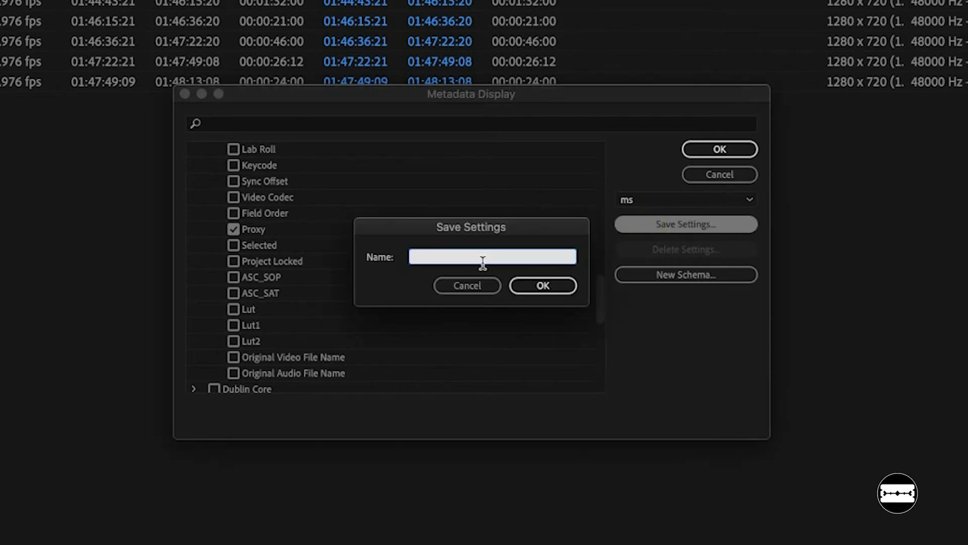
{"action": "type", "text": "Cus"}
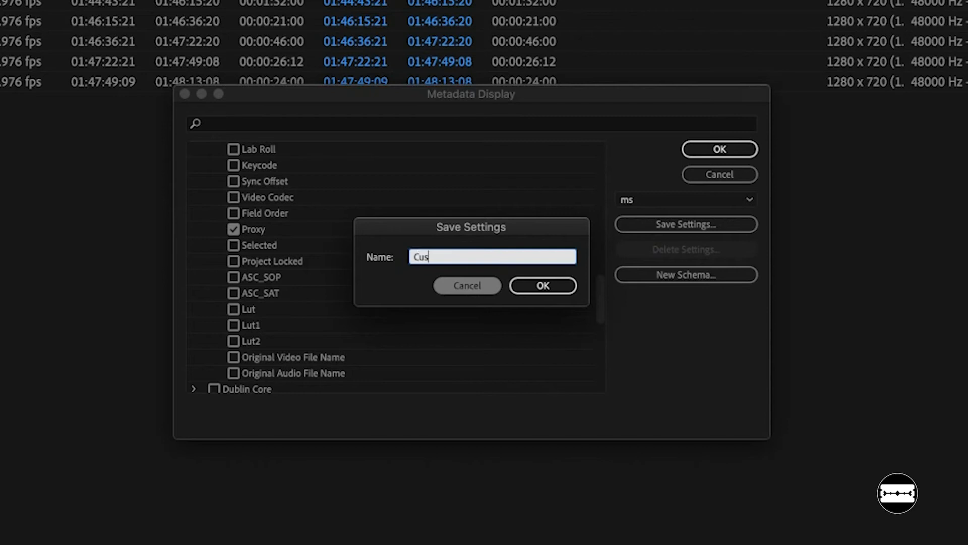
{"action": "type", "text": "tom Columns"}
{"action": "left_click", "coordinate": [562, 286]}
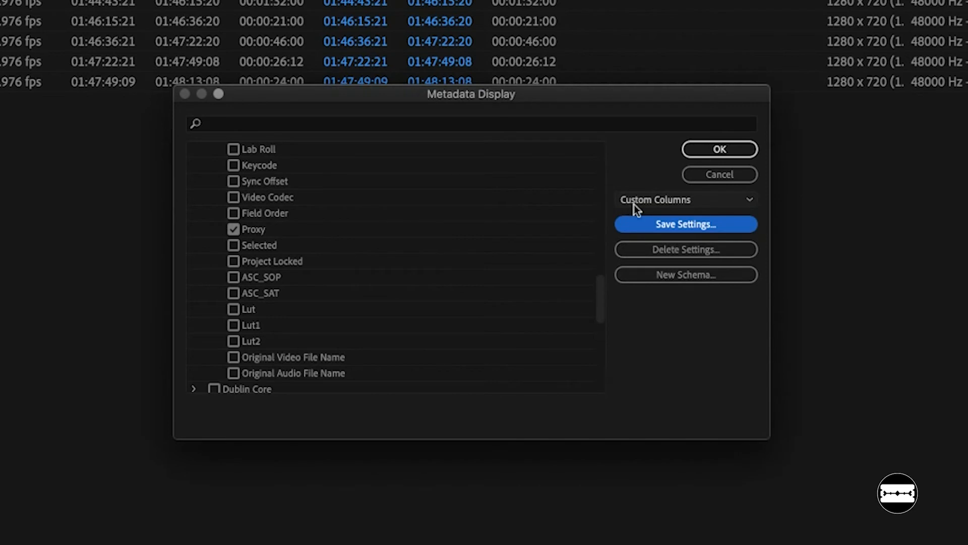
- Choose the Custom Columns preset and apply the metadata display settings to the project
{"action": "left_click", "coordinate": [744, 202]}
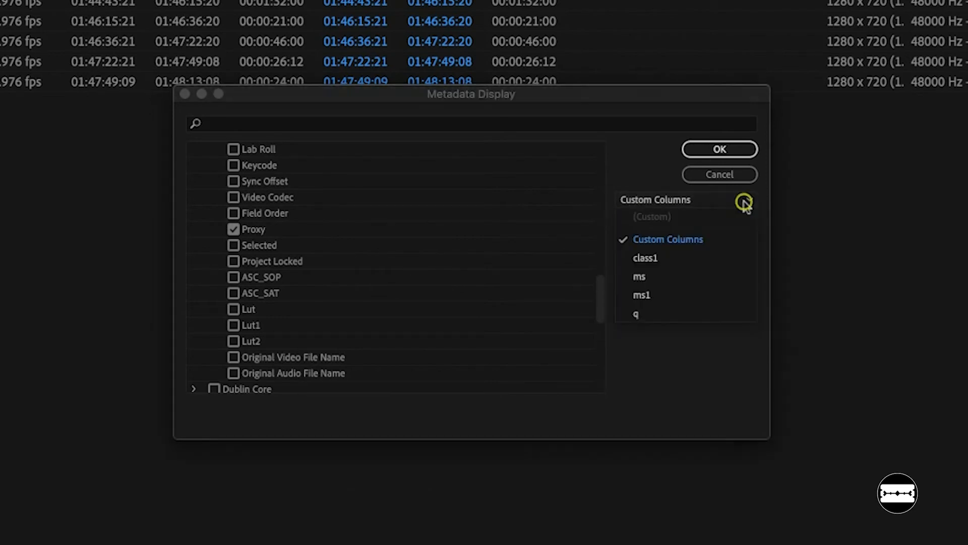
{"action": "left_click", "coordinate": [684, 240]}
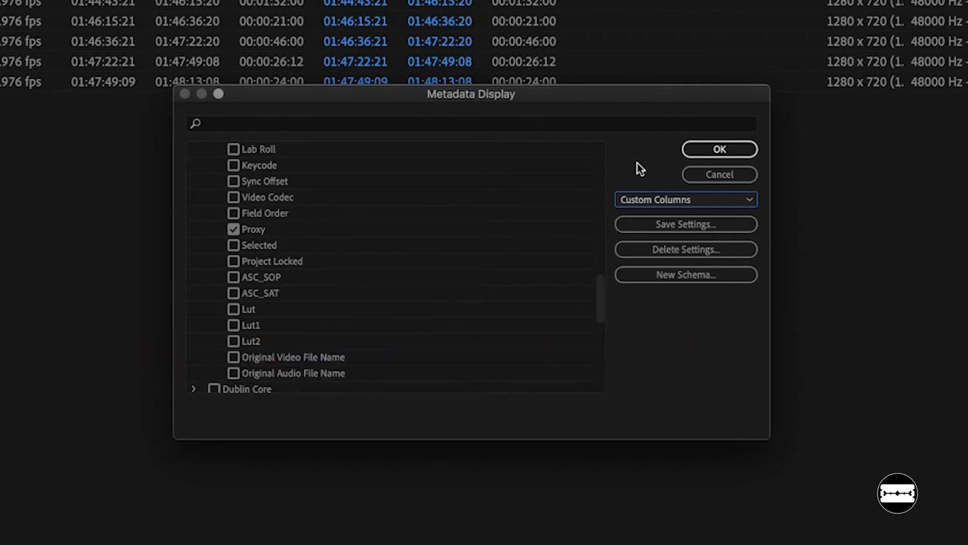
{"action": "left_click", "coordinate": [662, 201]}
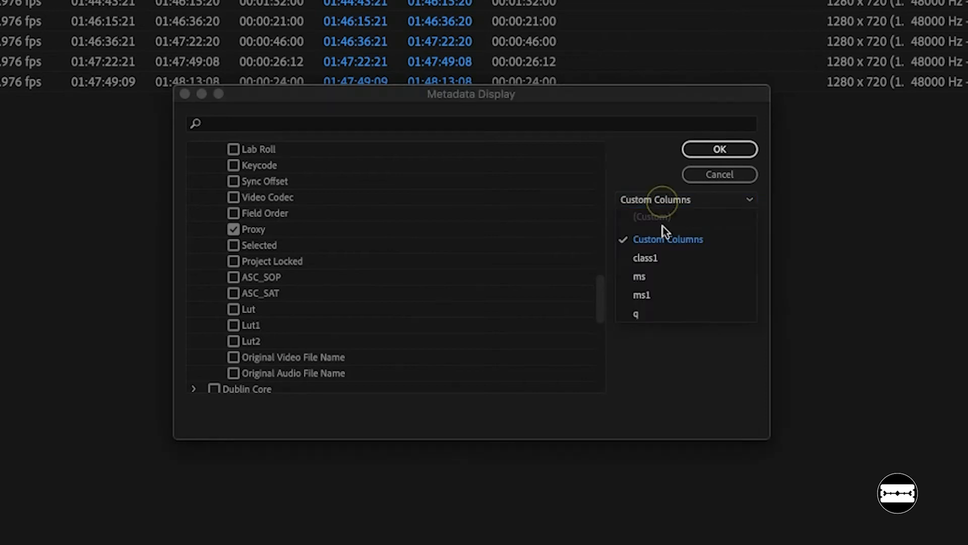
{"action": "left_click", "coordinate": [663, 247]}
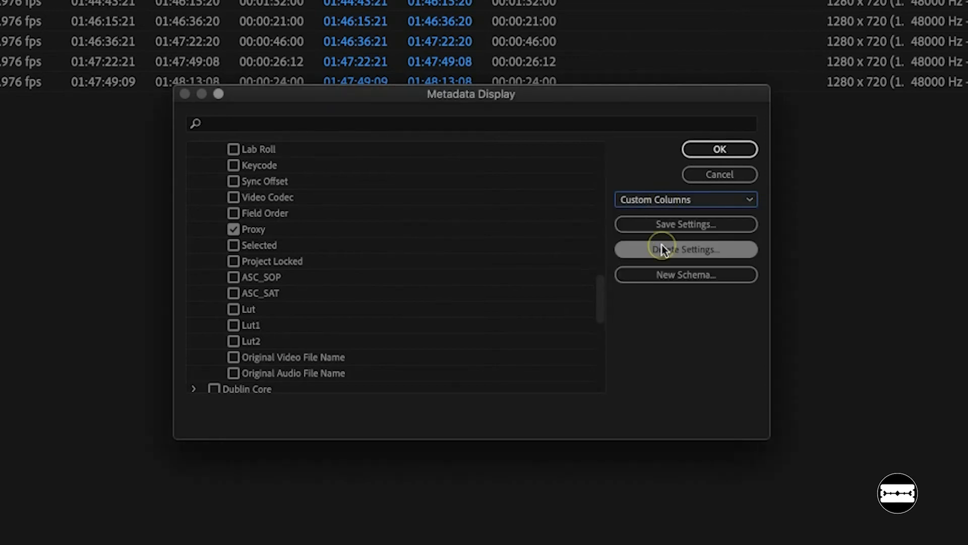
{"action": "left_click", "coordinate": [518, 206]}
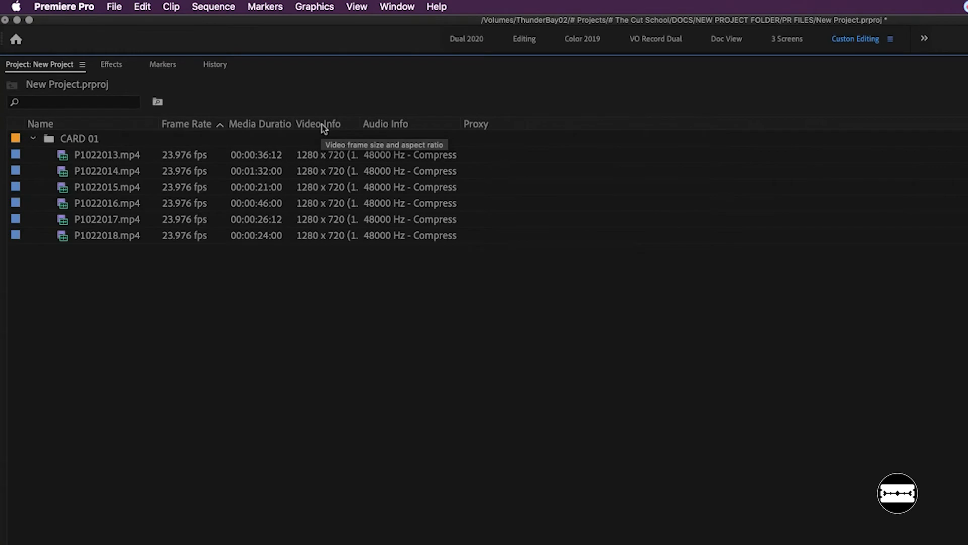
- Sort the clips by Video Info and place that column, widened, between Frame Rate and Media Duration
{"action": "left_click", "coordinate": [322, 124]}
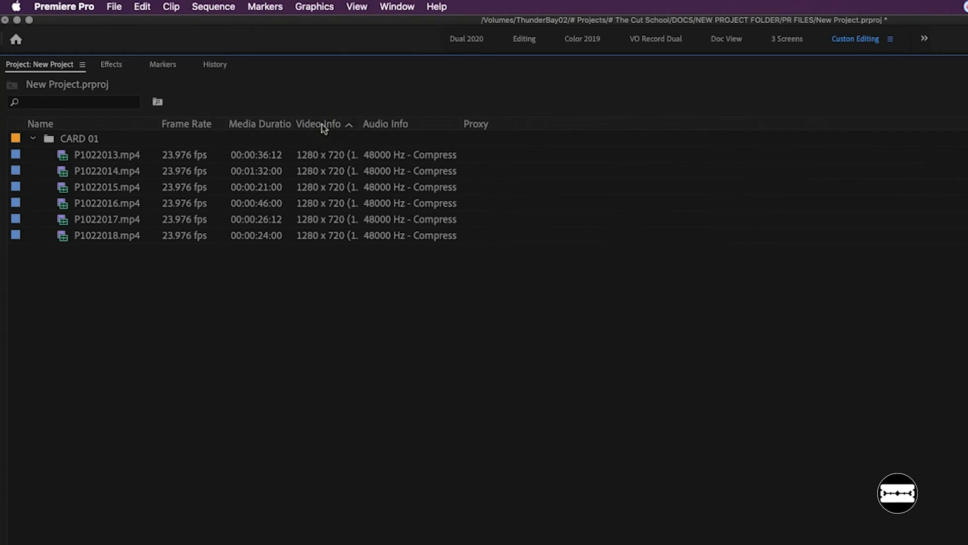
{"action": "left_click_drag", "start_coordinate": [318, 124], "coordinate": [229, 126]}
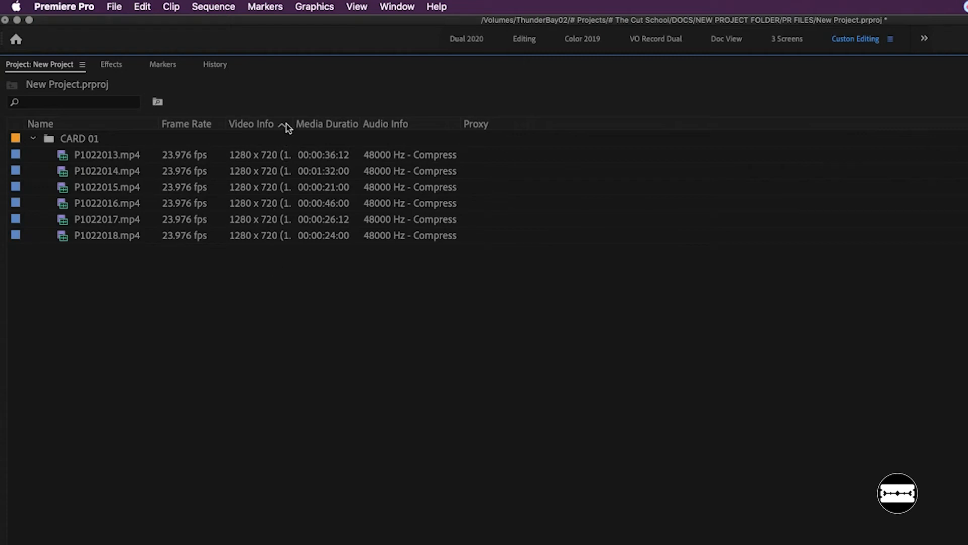
{"action": "left_click_drag", "start_coordinate": [295, 123], "coordinate": [335, 124]}
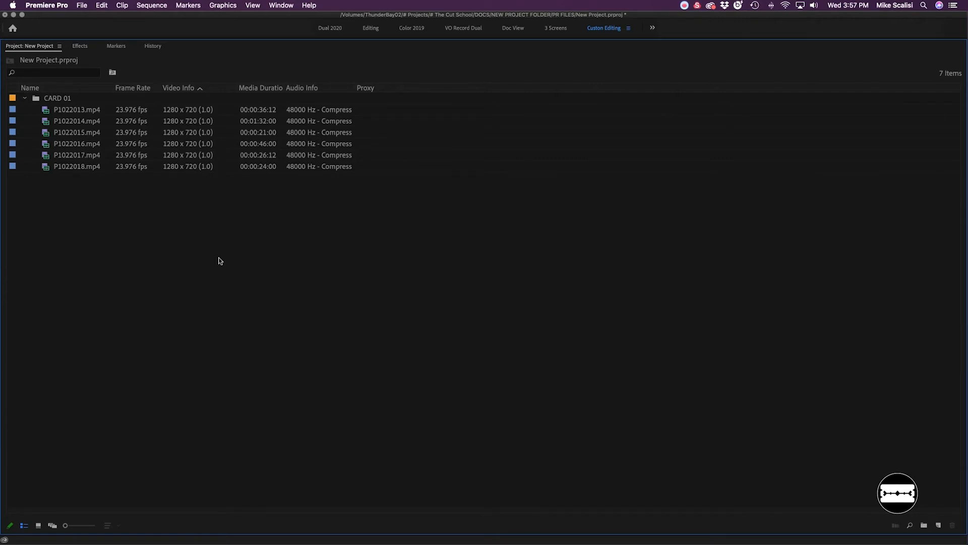
- View the CARD 01 bin's clips as thumbnails in Icon view and return the project to List view
{"action": "left_click", "coordinate": [40, 524]}
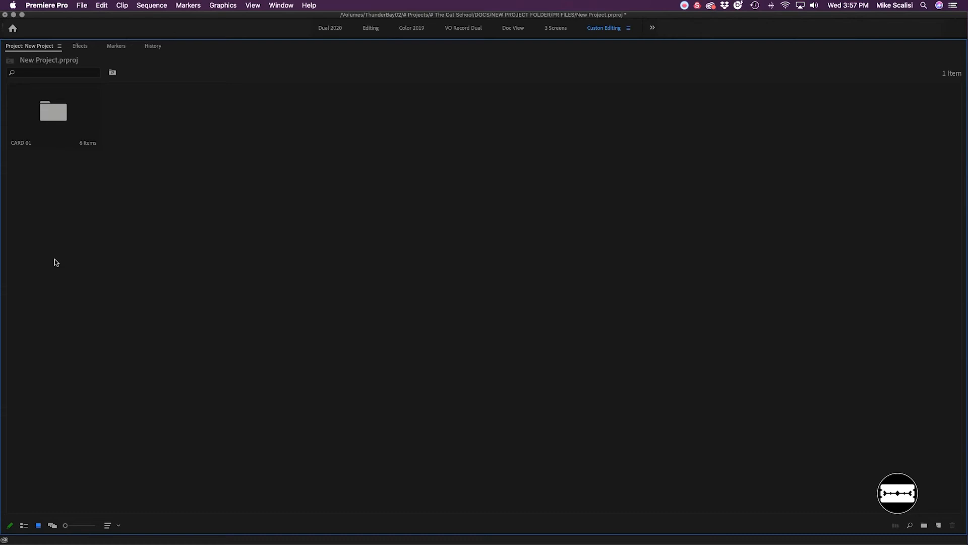
{"action": "double_click", "coordinate": [60, 122]}
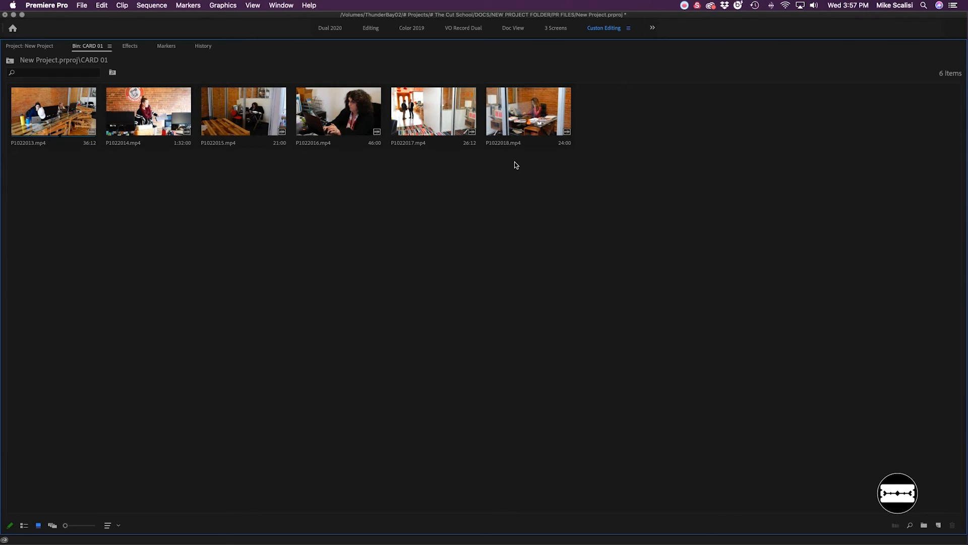
{"action": "left_click", "coordinate": [41, 46]}
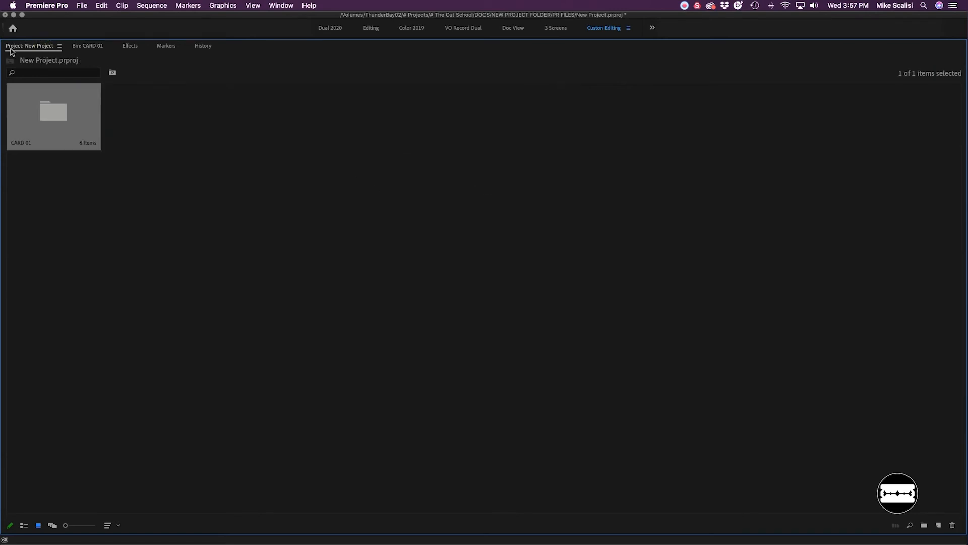
{"action": "left_click", "coordinate": [23, 526]}
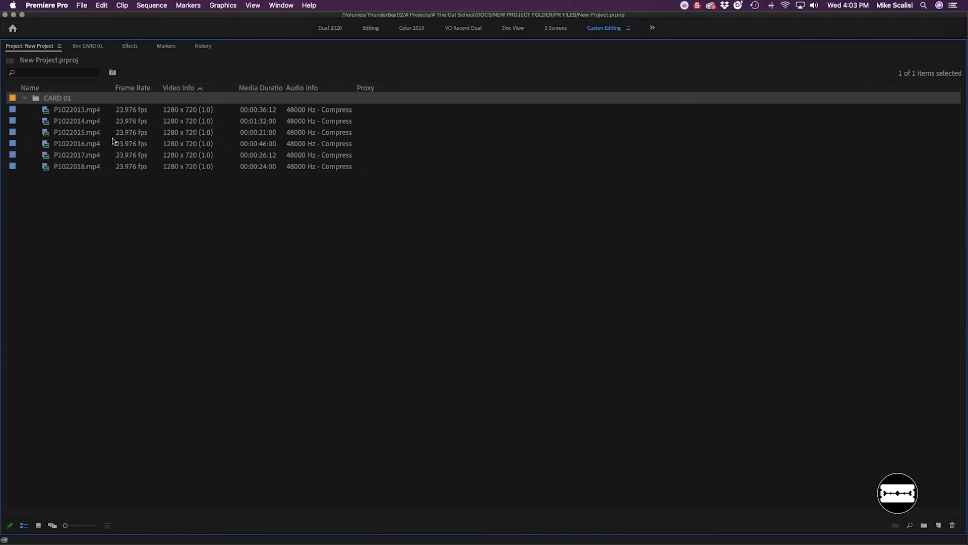
- Rename the clip P1022013.mp4 as "Office B-Roll"
{"action": "left_click", "coordinate": [70, 110]}
{"action": "left_click", "coordinate": [70, 111]}
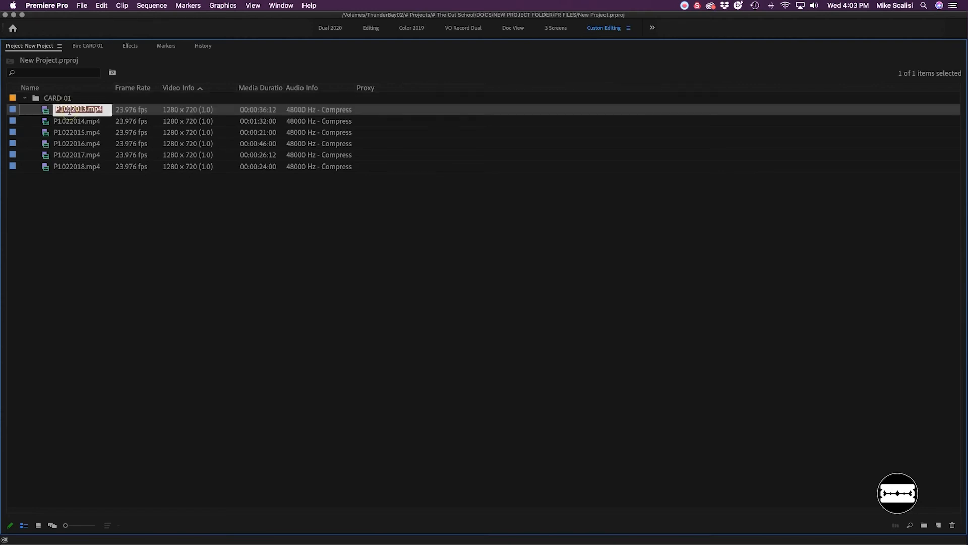
{"action": "type", "text": "Office B-Roll"}
{"action": "key", "text": "Return"}
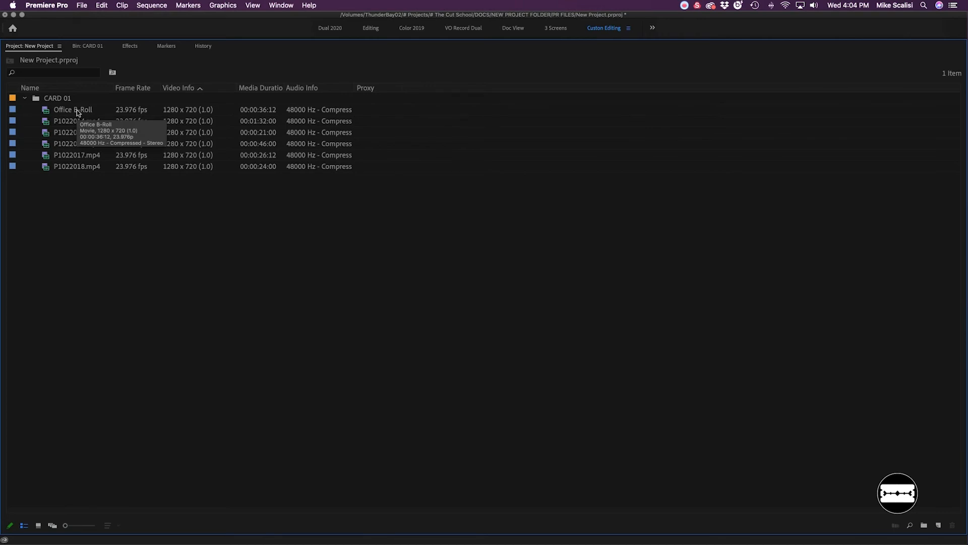
- Create a new bin named "MEDIA" at the root of the project
{"action": "right_click", "coordinate": [93, 206]}
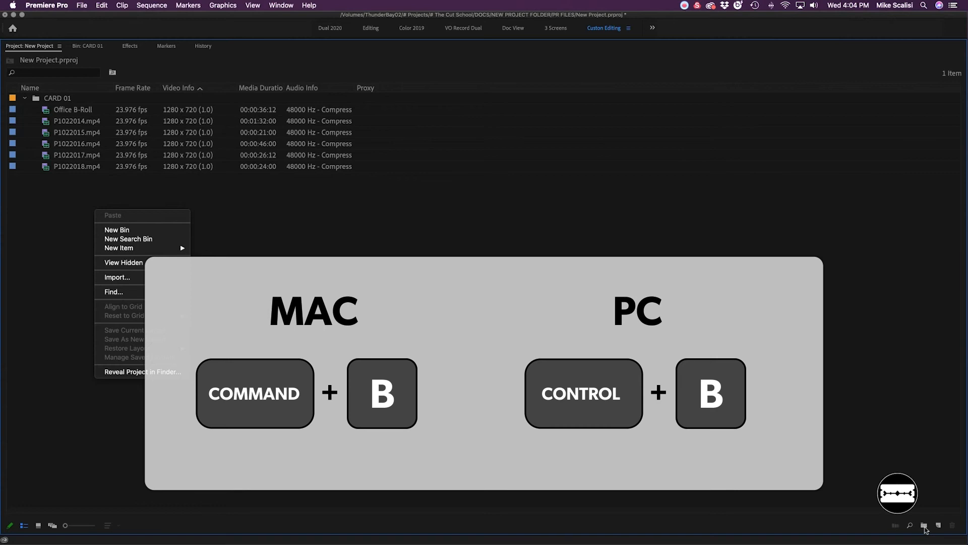
{"action": "left_click", "coordinate": [924, 529]}
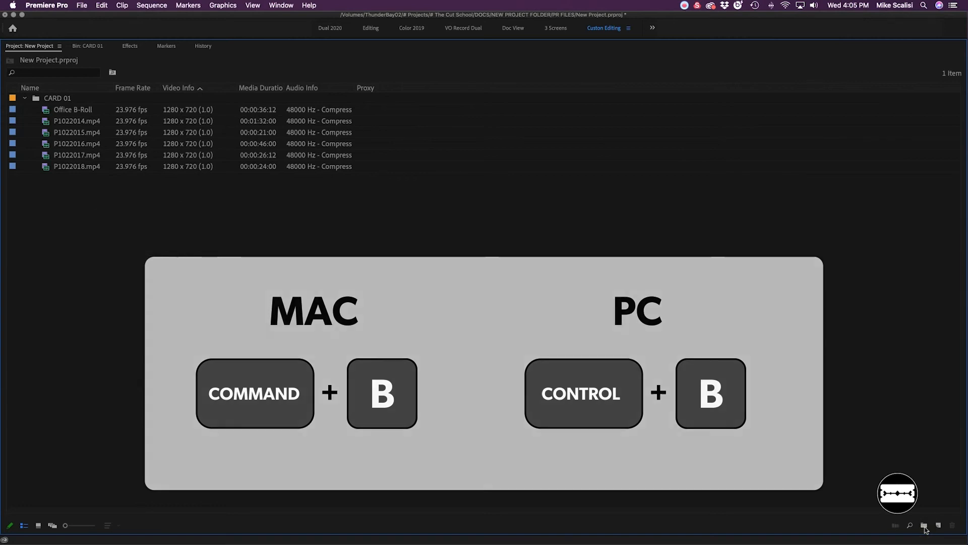
{"action": "left_click", "coordinate": [925, 529]}
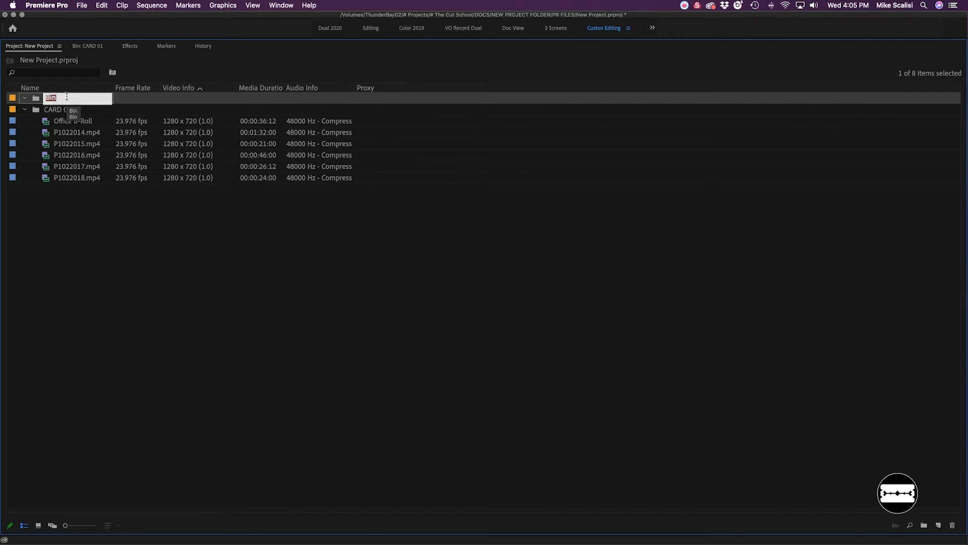
{"action": "type", "text": "MEDIA"}
{"action": "left_click", "coordinate": [102, 197]}
- Move the CARD 01 bin into the MEDIA bin and restore the maximized Project panel to its normal size
{"action": "left_click", "coordinate": [53, 109]}
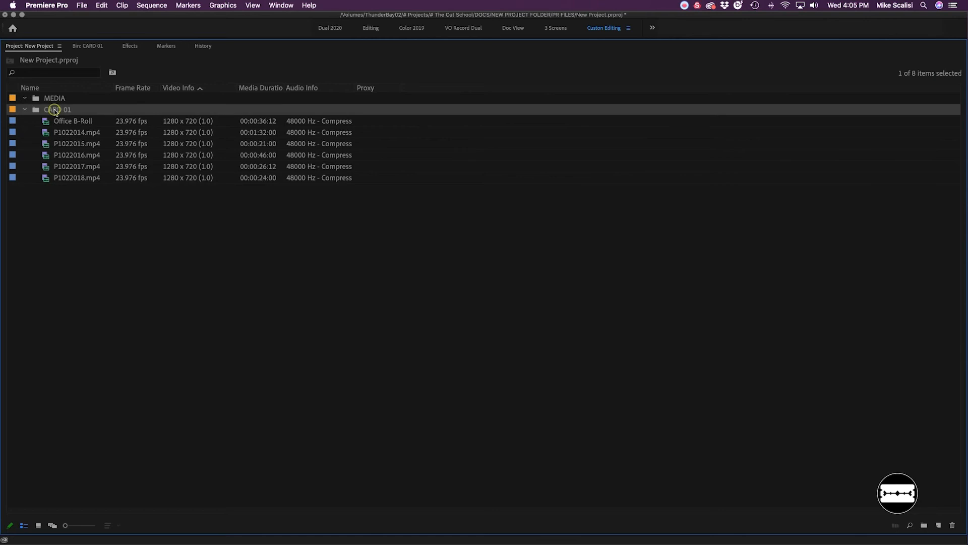
{"action": "left_click_drag", "start_coordinate": [47, 112], "coordinate": [57, 98]}
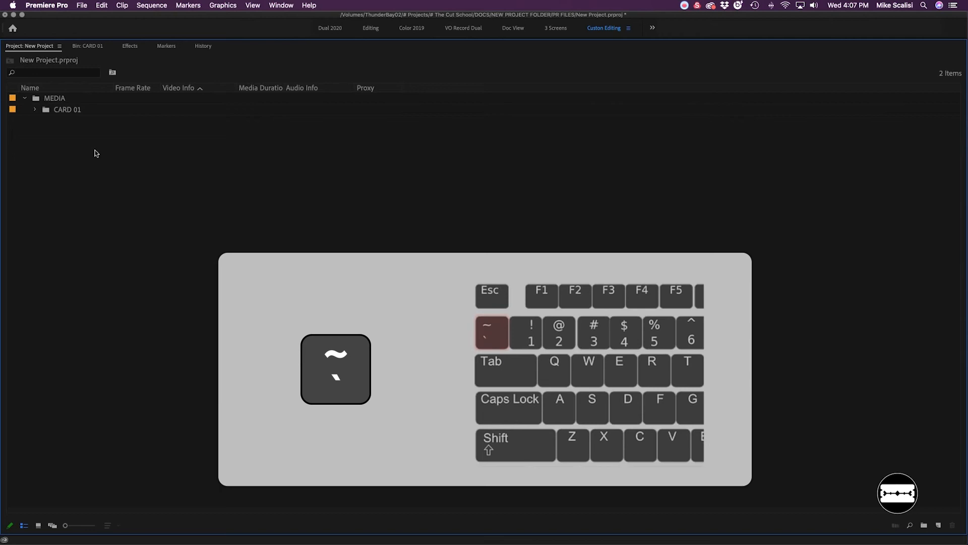
{"action": "key", "text": "grave"}
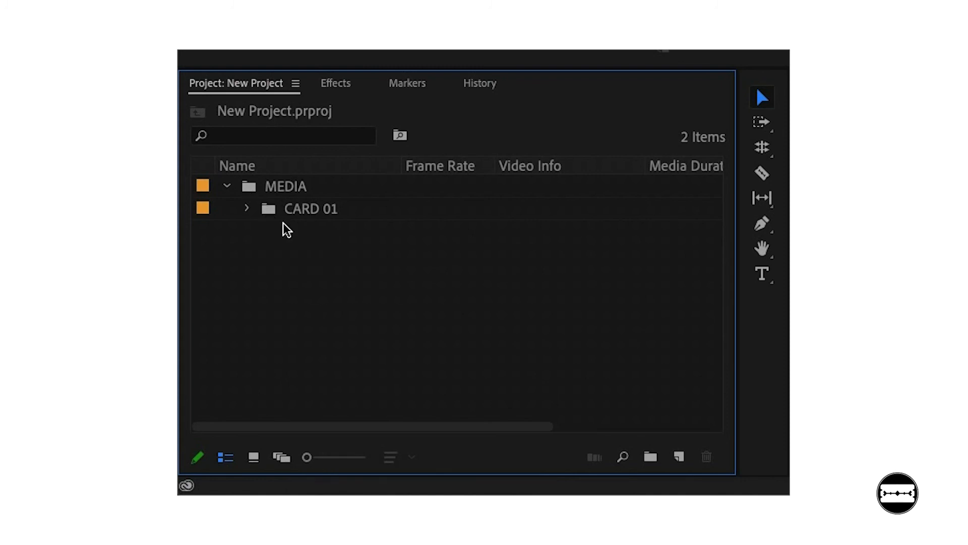
- Display the CARD 01 bin's clips in Icon view and enlarge their thumbnails
{"action": "mouse_move", "coordinate": [308, 456]}
{"action": "left_mouse_down"}
{"action": "mouse_move", "coordinate": [363, 457]}
{"action": "mouse_move", "coordinate": [312, 457]}
{"action": "left_mouse_up"}
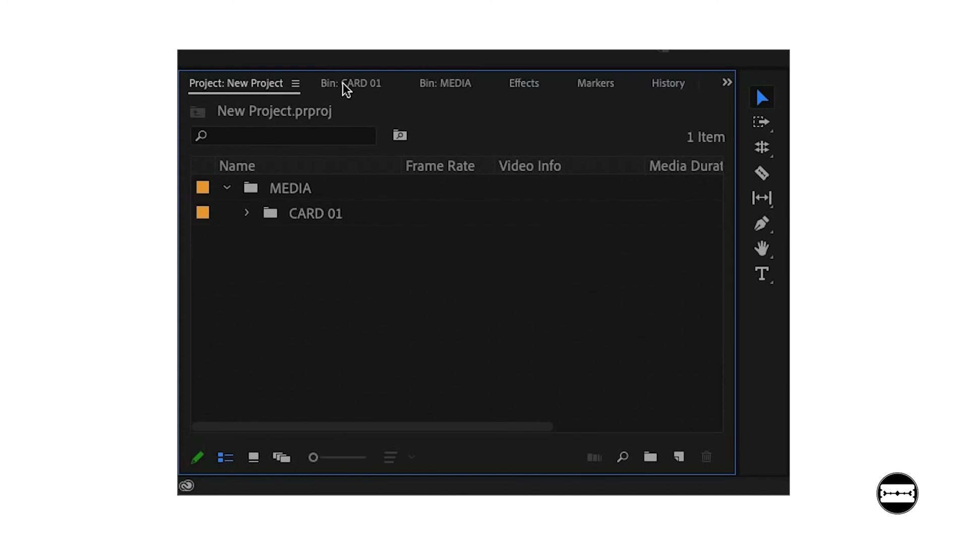
{"action": "left_click", "coordinate": [345, 83]}
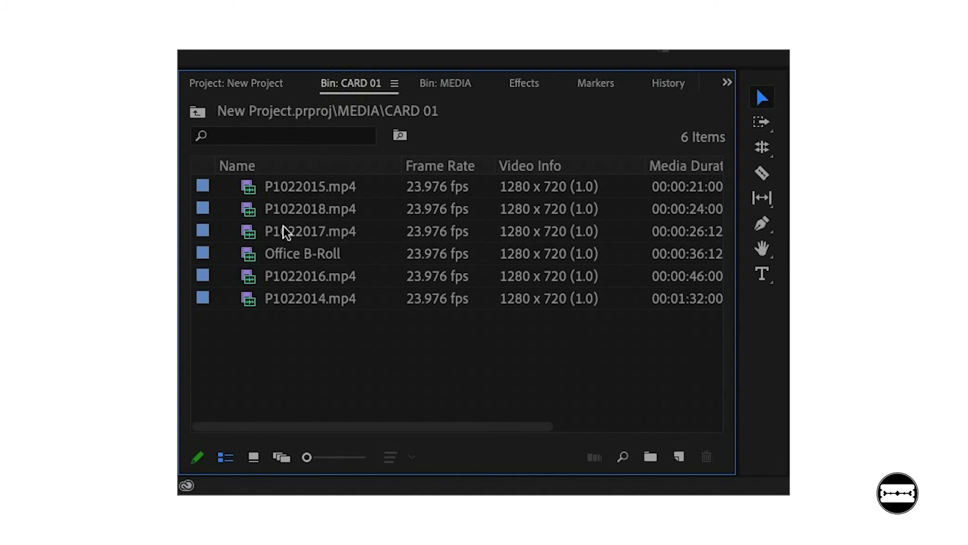
{"action": "left_click", "coordinate": [253, 457]}
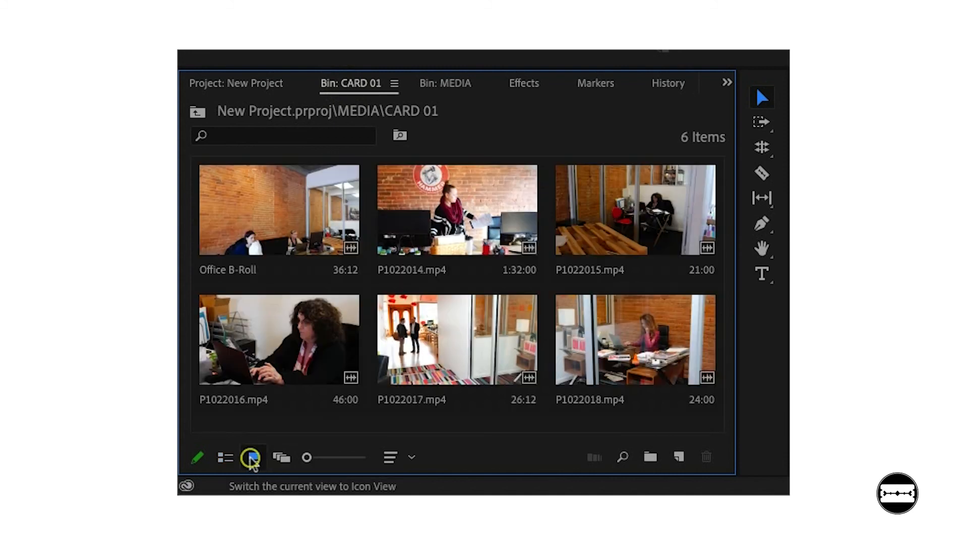
{"action": "left_click_drag", "start_coordinate": [310, 458], "coordinate": [366, 464]}
{"action": "scroll", "coordinate": [372, 363], "scroll_direction": "down", "scroll_amount": 5}
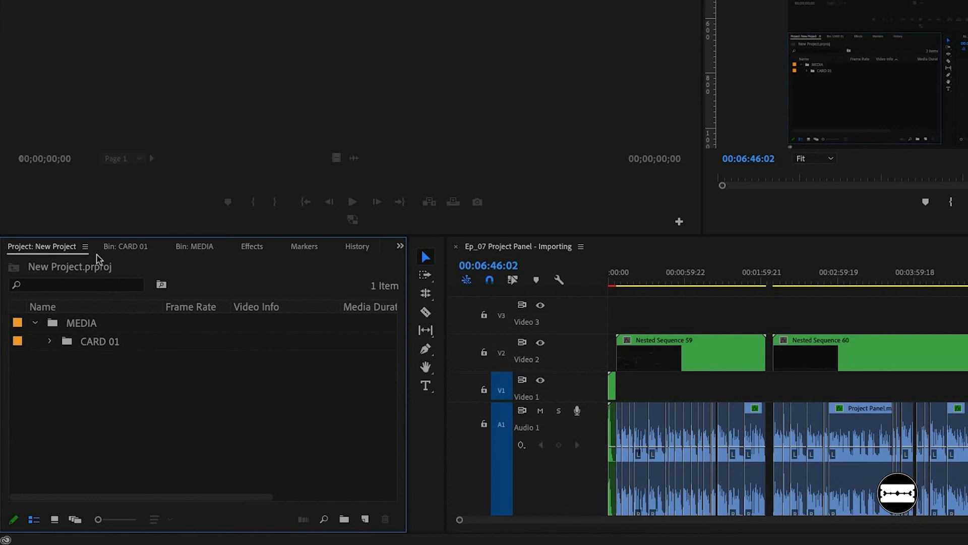
- Change the Project panel's font size to Small and switch it back to Extra Large
{"action": "left_click", "coordinate": [85, 247]}
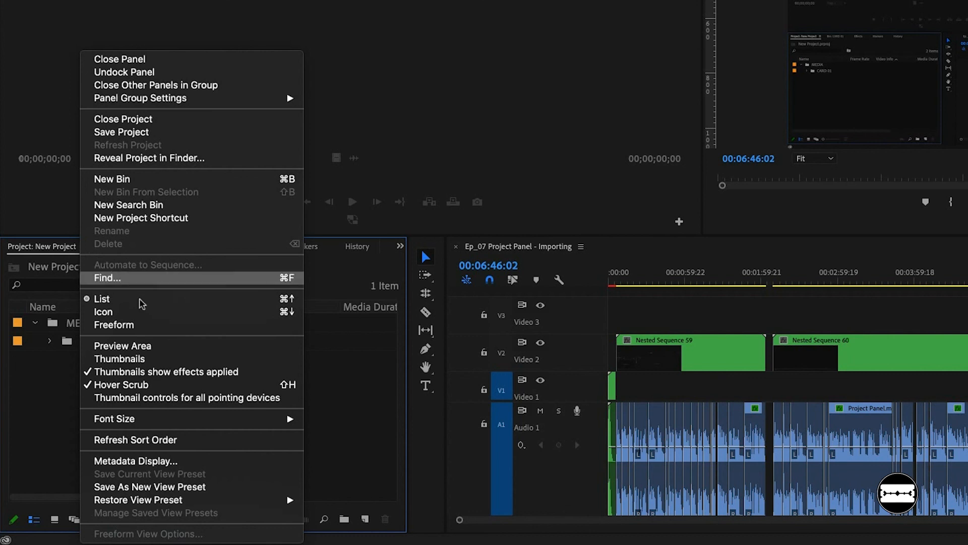
{"action": "mouse_move", "coordinate": [160, 422]}
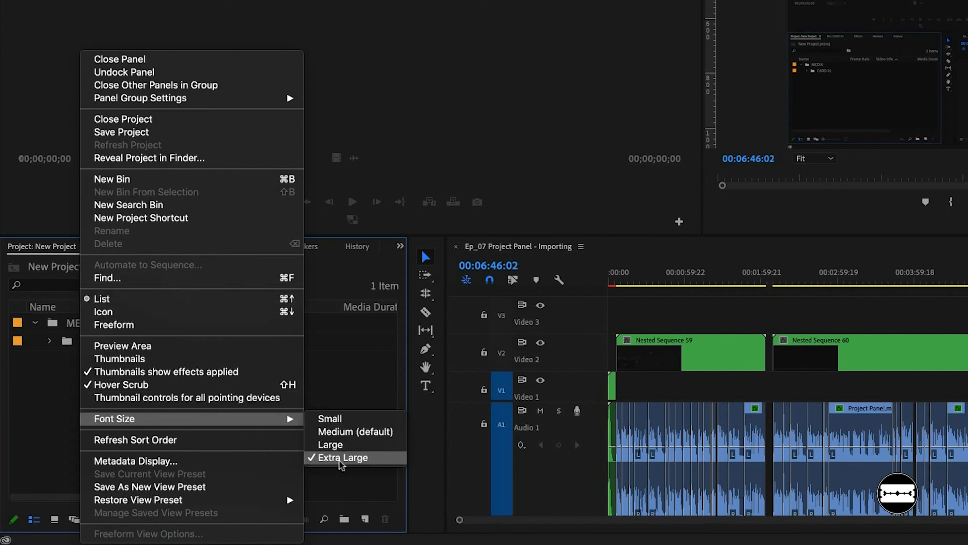
{"action": "left_click", "coordinate": [338, 419]}
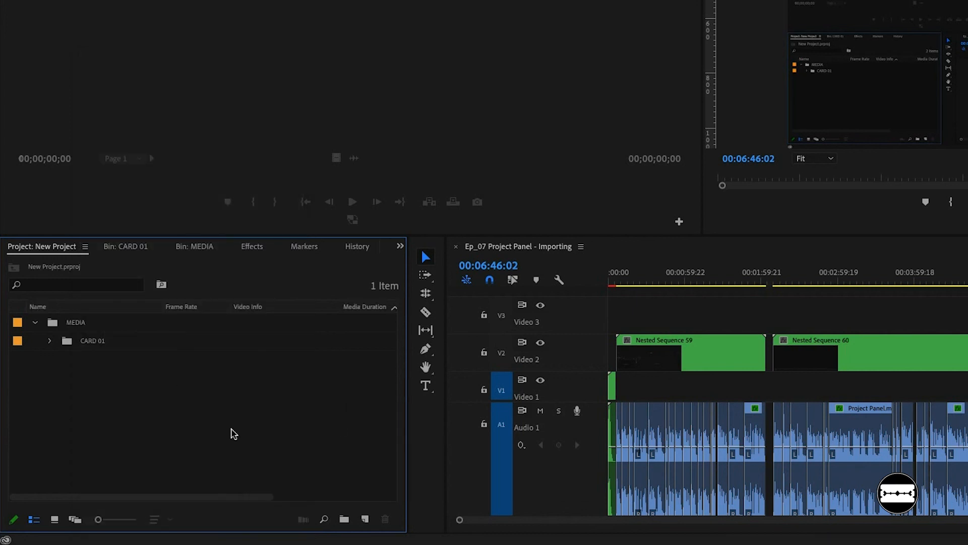
{"action": "left_click", "coordinate": [85, 246]}
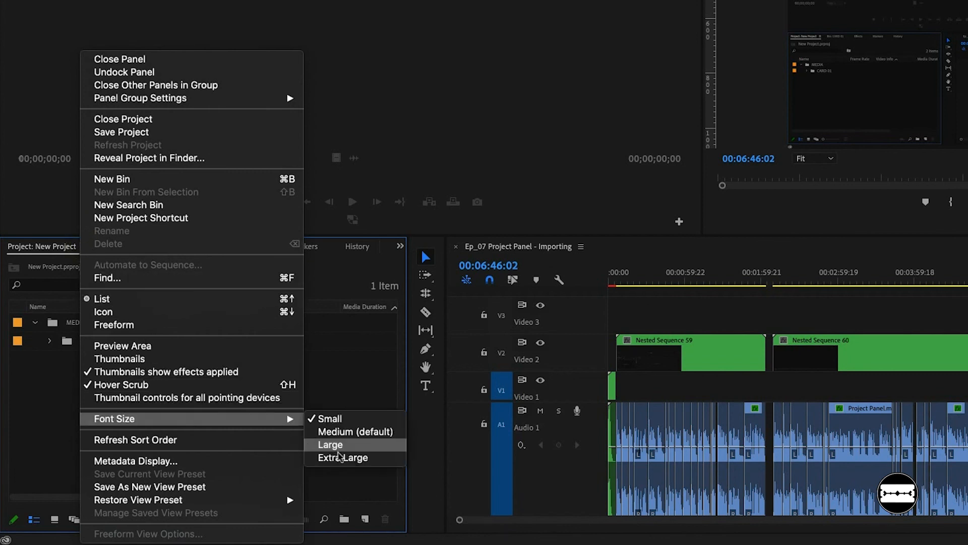
{"action": "left_click", "coordinate": [351, 462]}
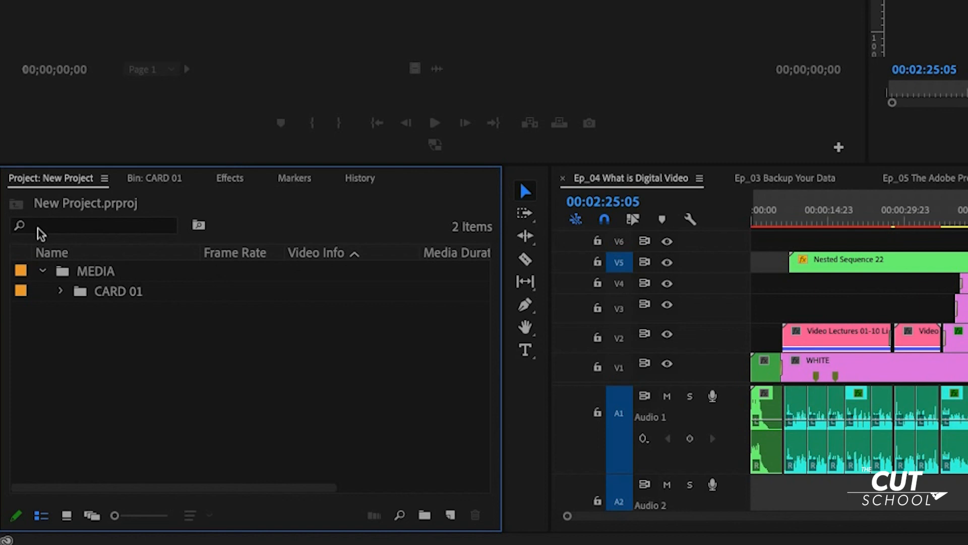
- Search the project for "office", clear the search and expand the CARD 01 bin
{"action": "left_click", "coordinate": [67, 229]}
{"action": "type", "text": "office"}
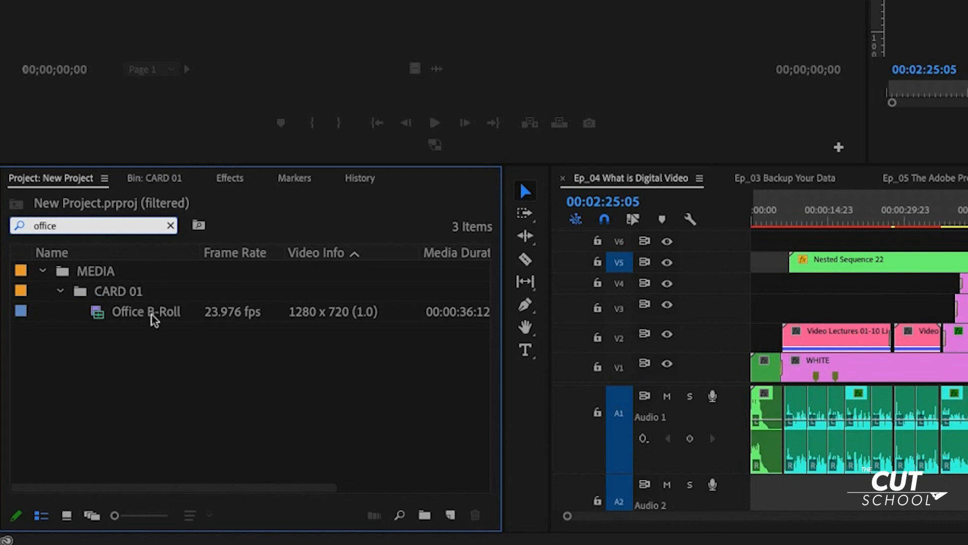
{"action": "left_click", "coordinate": [171, 226]}
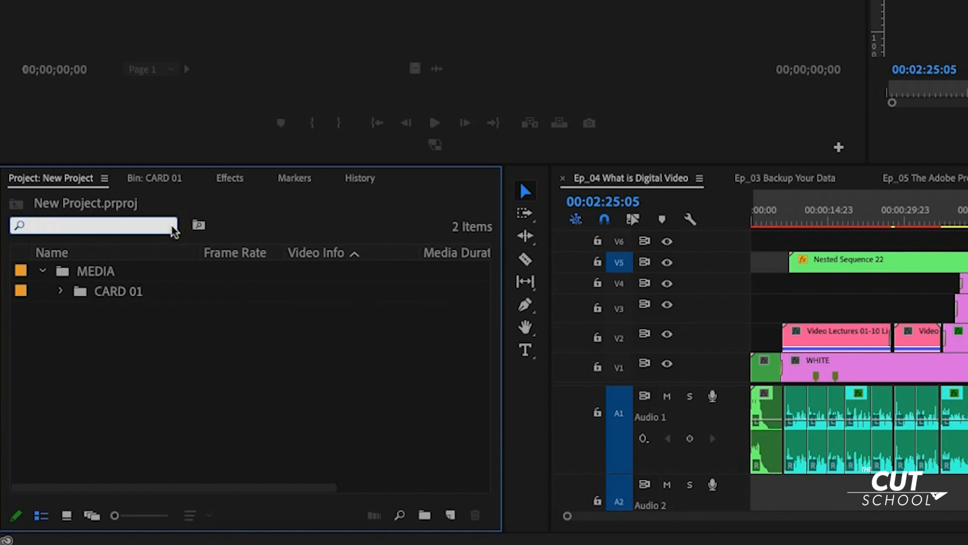
{"action": "left_click", "coordinate": [61, 291]}
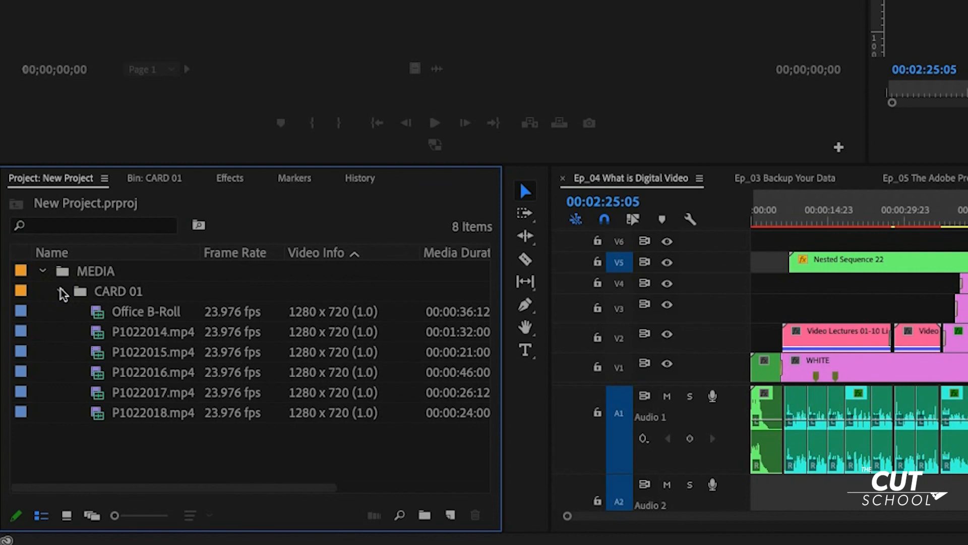